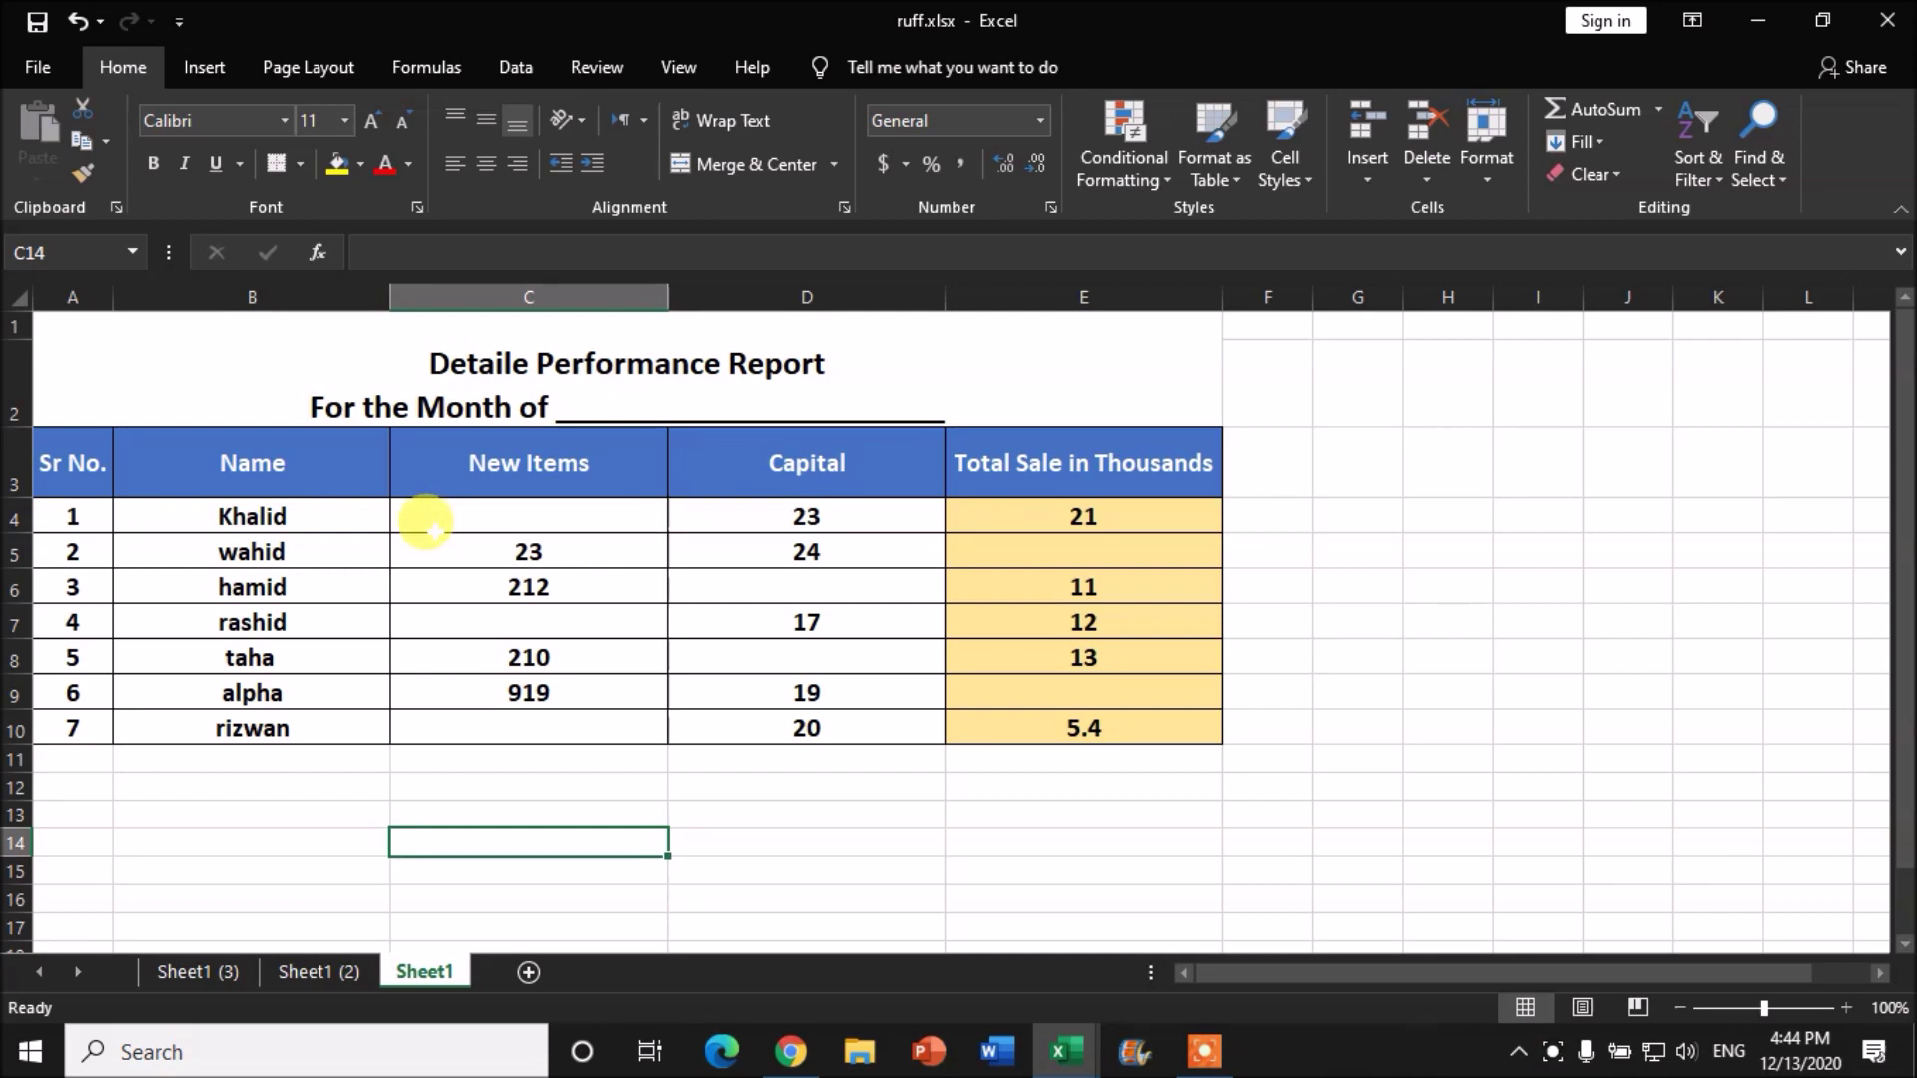
Point out the blank cells C4, C7, C10, D6 and E9, plus the Capital value 17 in D7
left_click(474, 508)
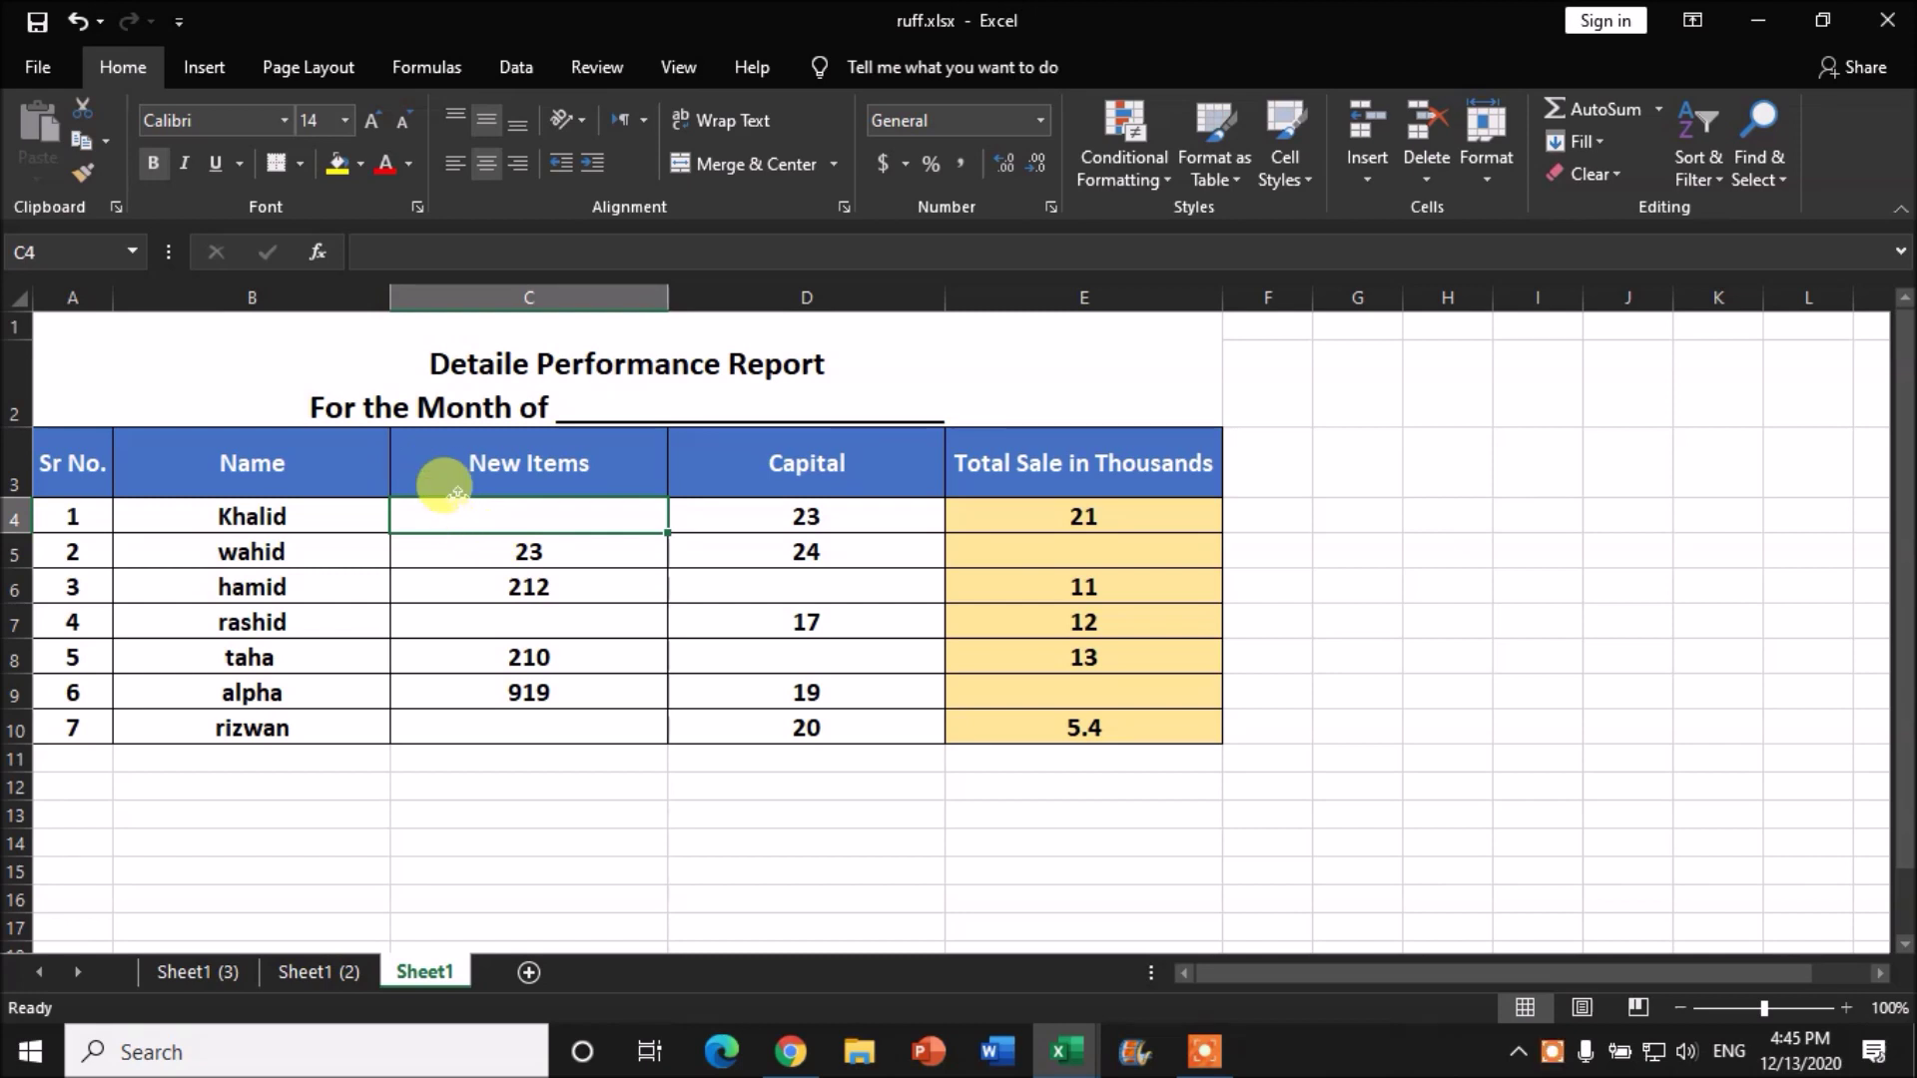
left_click(574, 626)
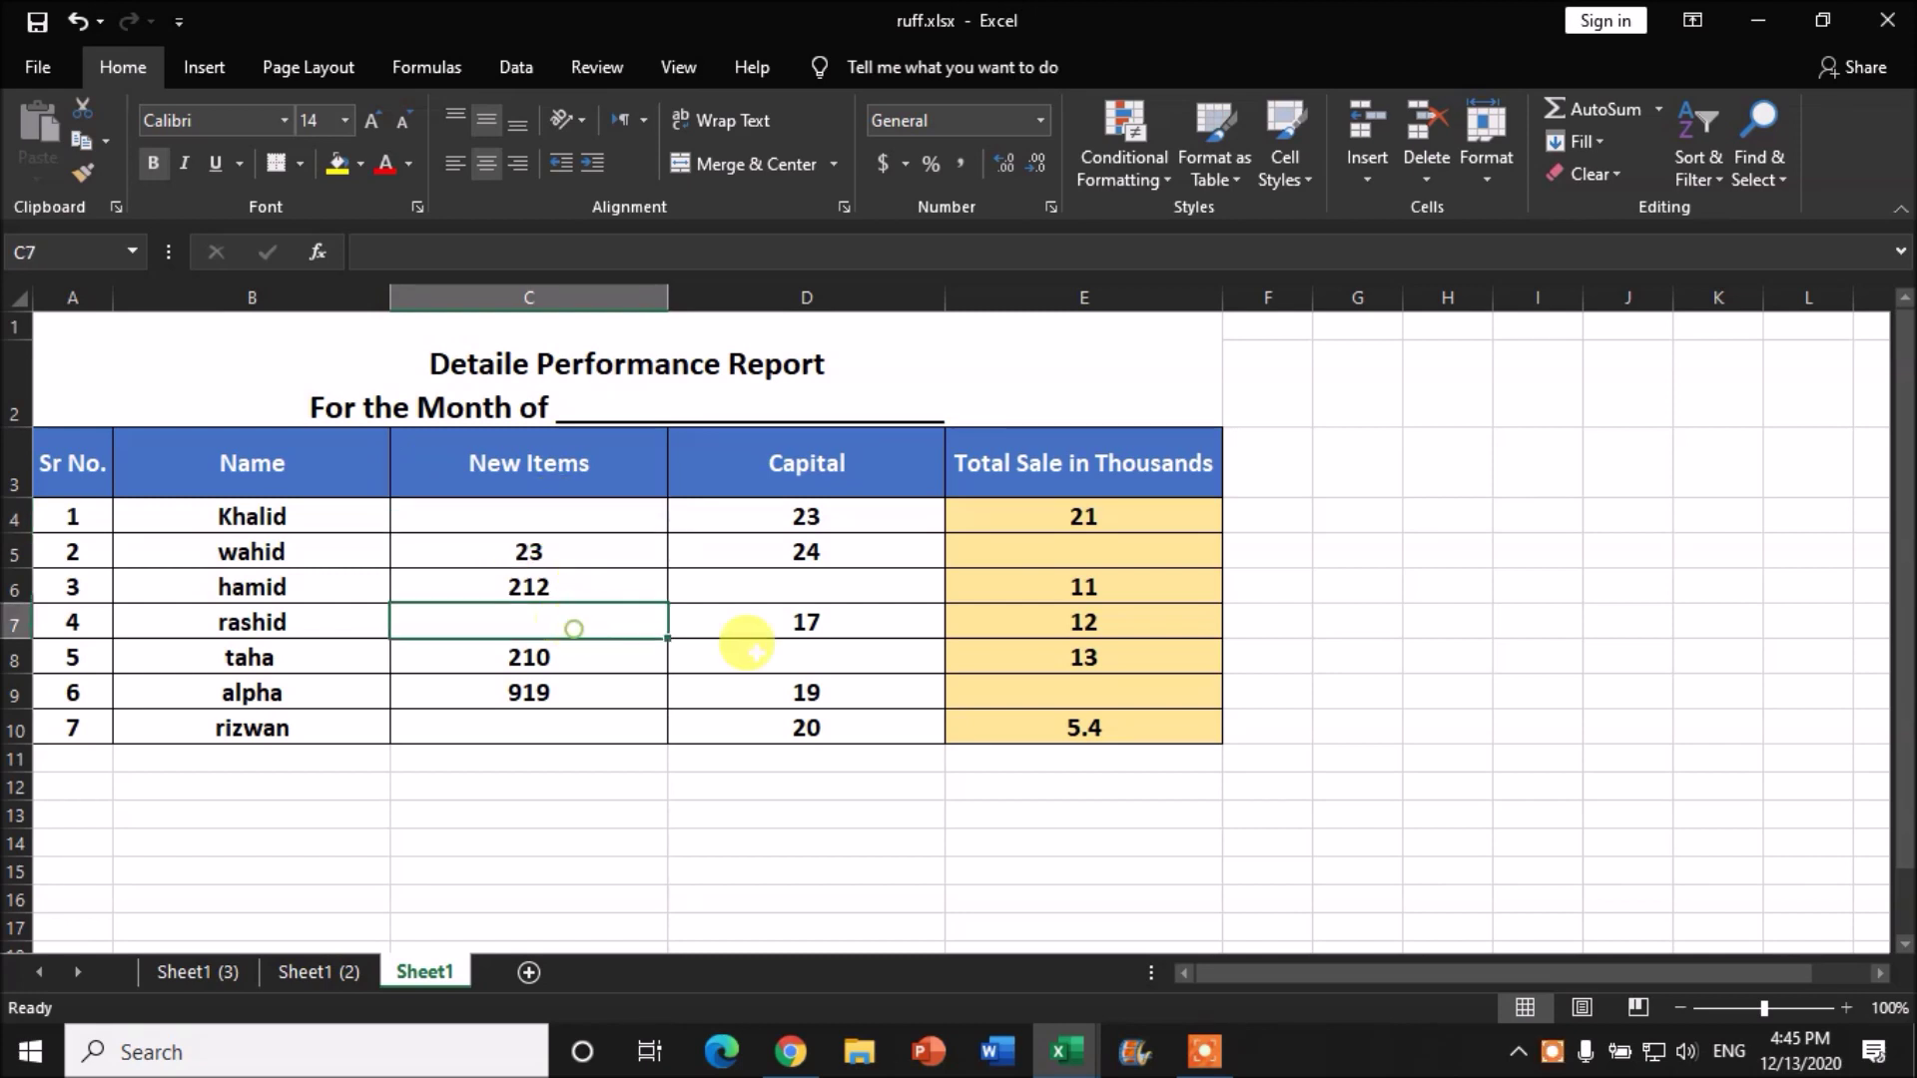
left_click(1019, 551)
left_click(984, 689)
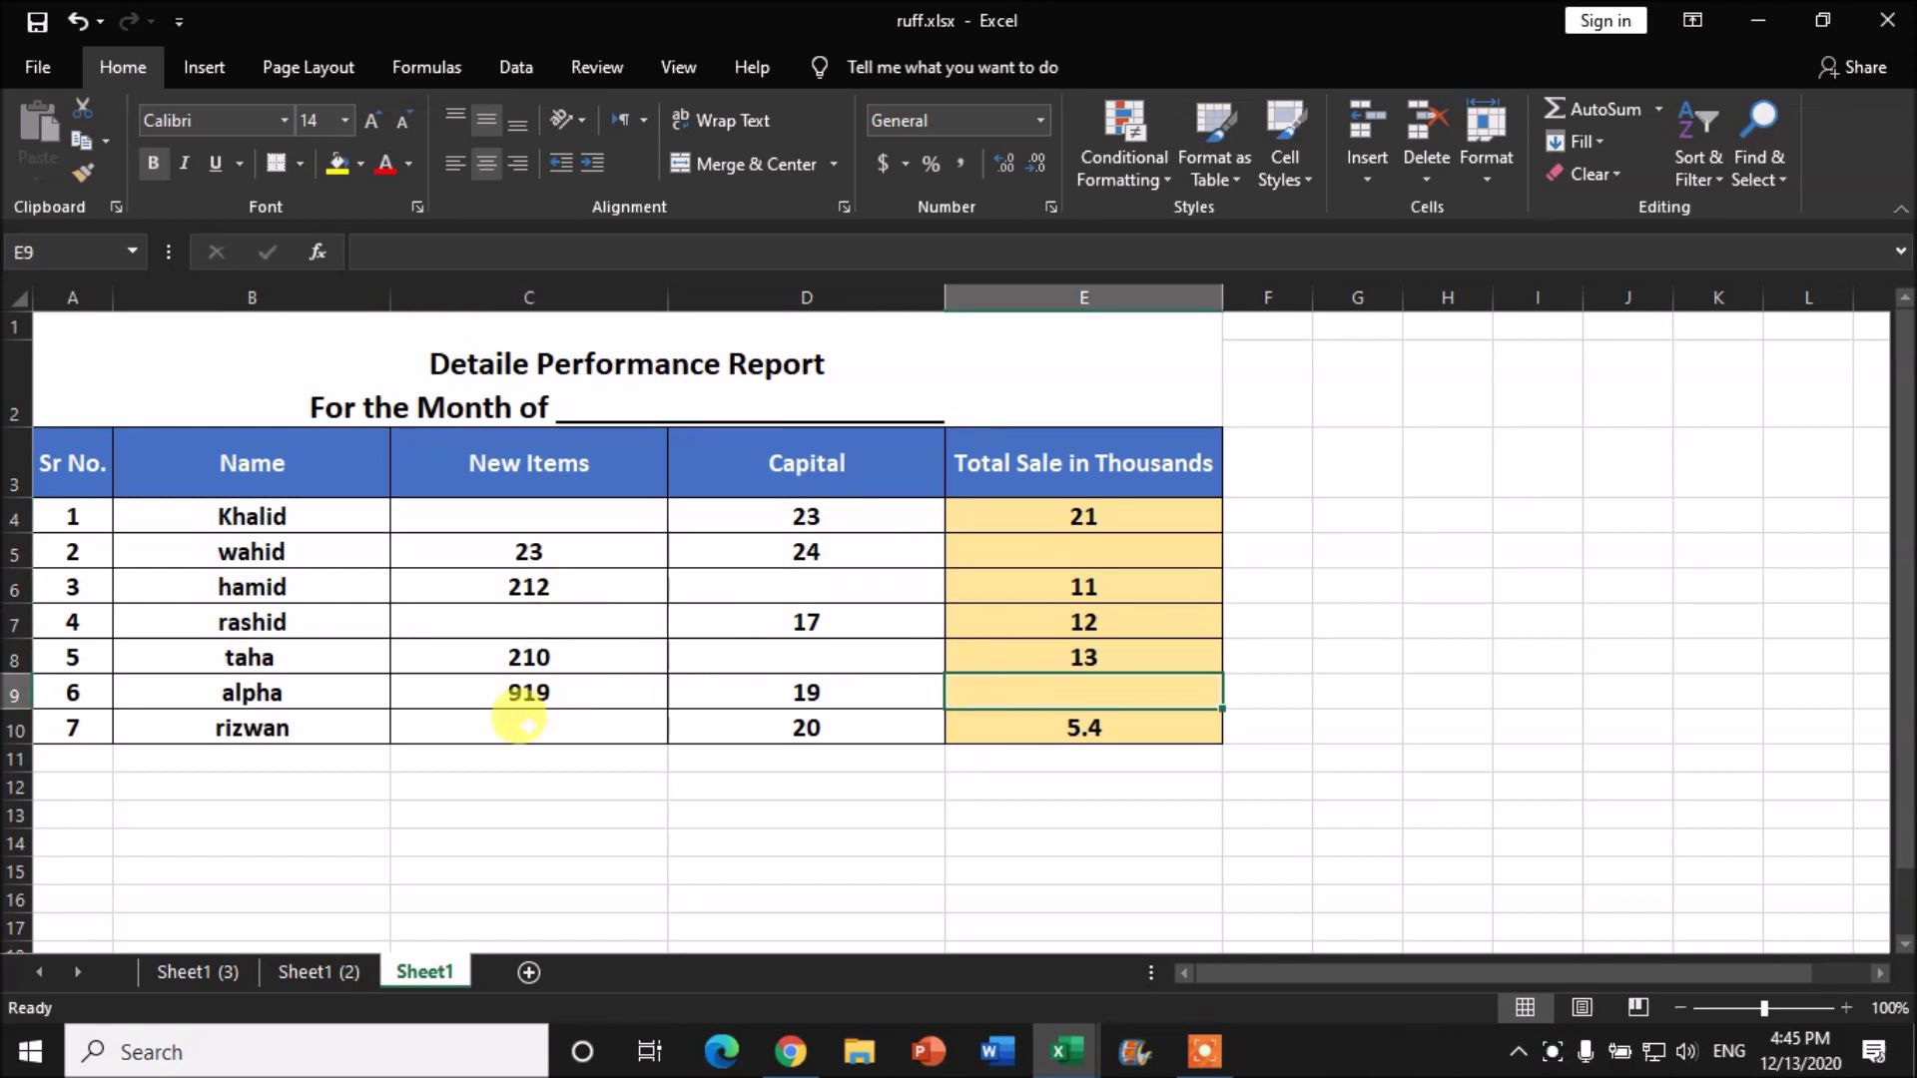
left_click(526, 726)
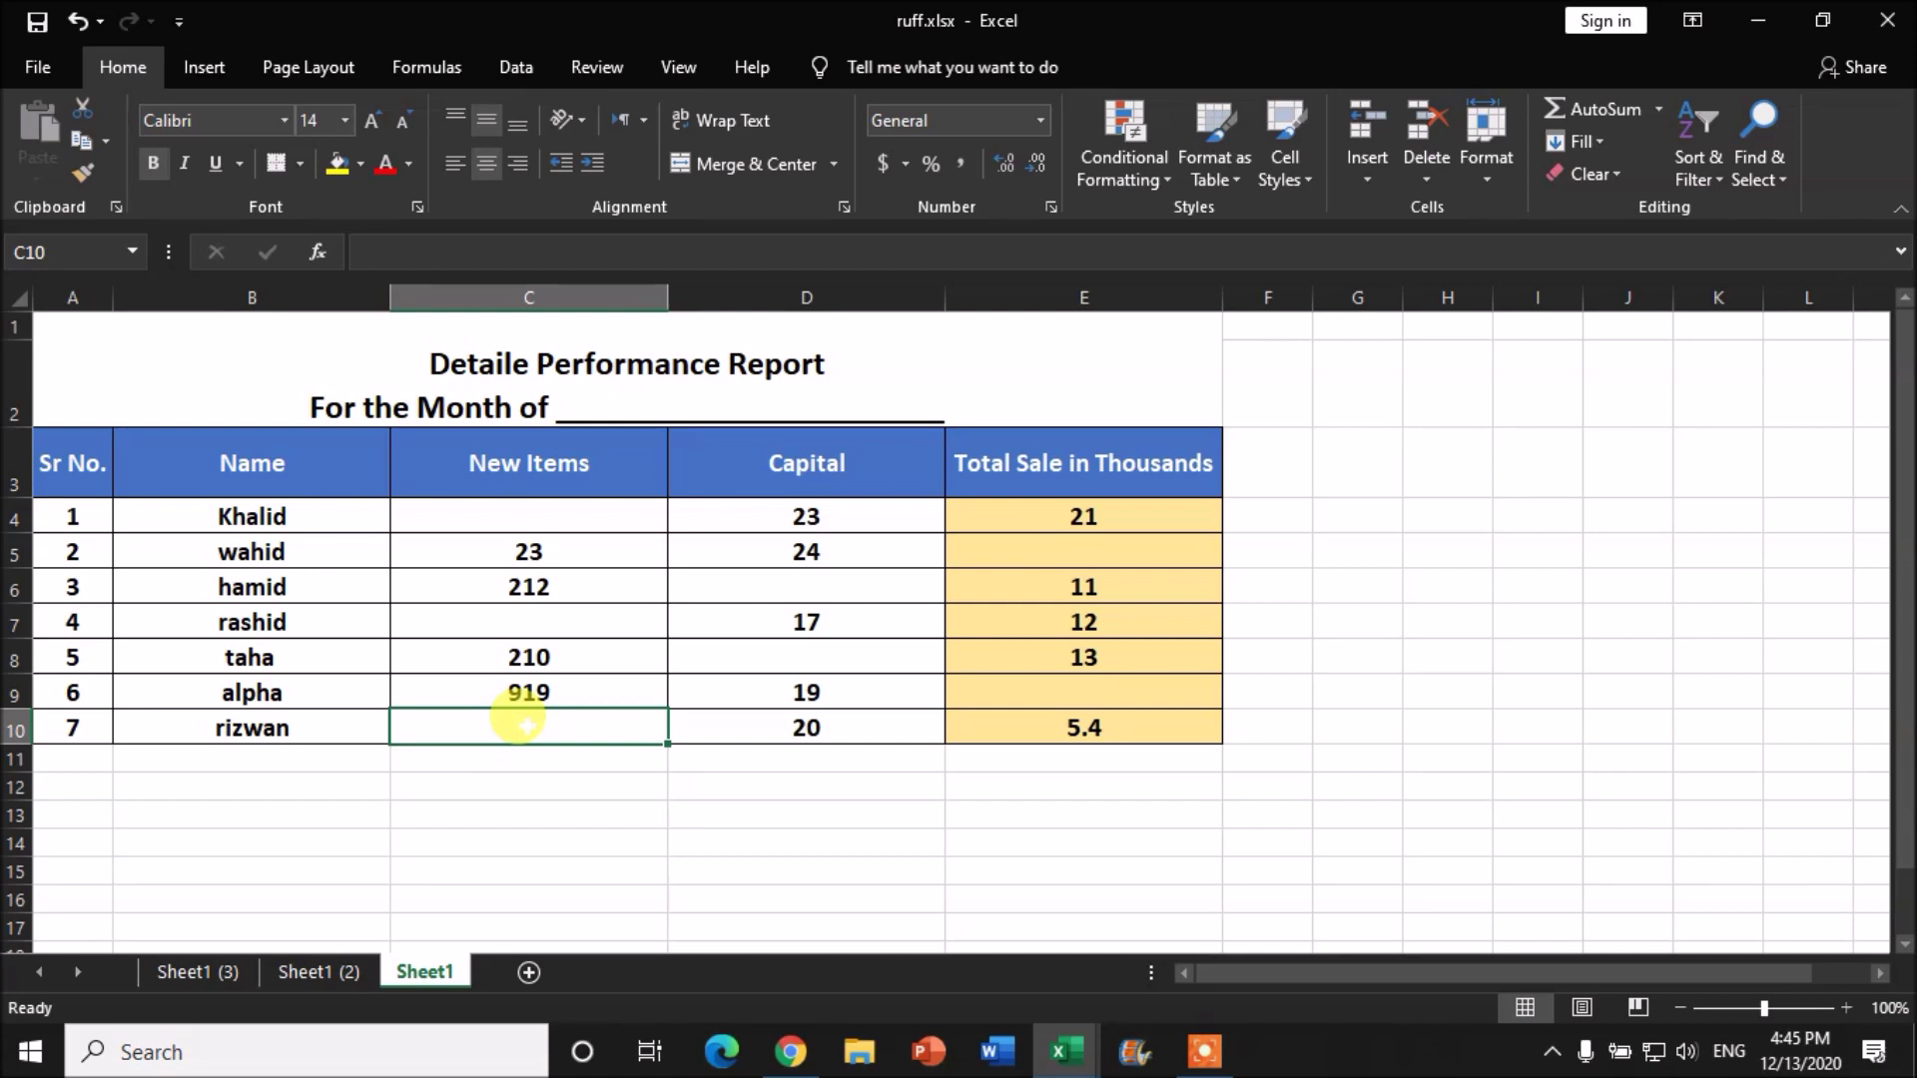
left_click(998, 539)
left_click(487, 511)
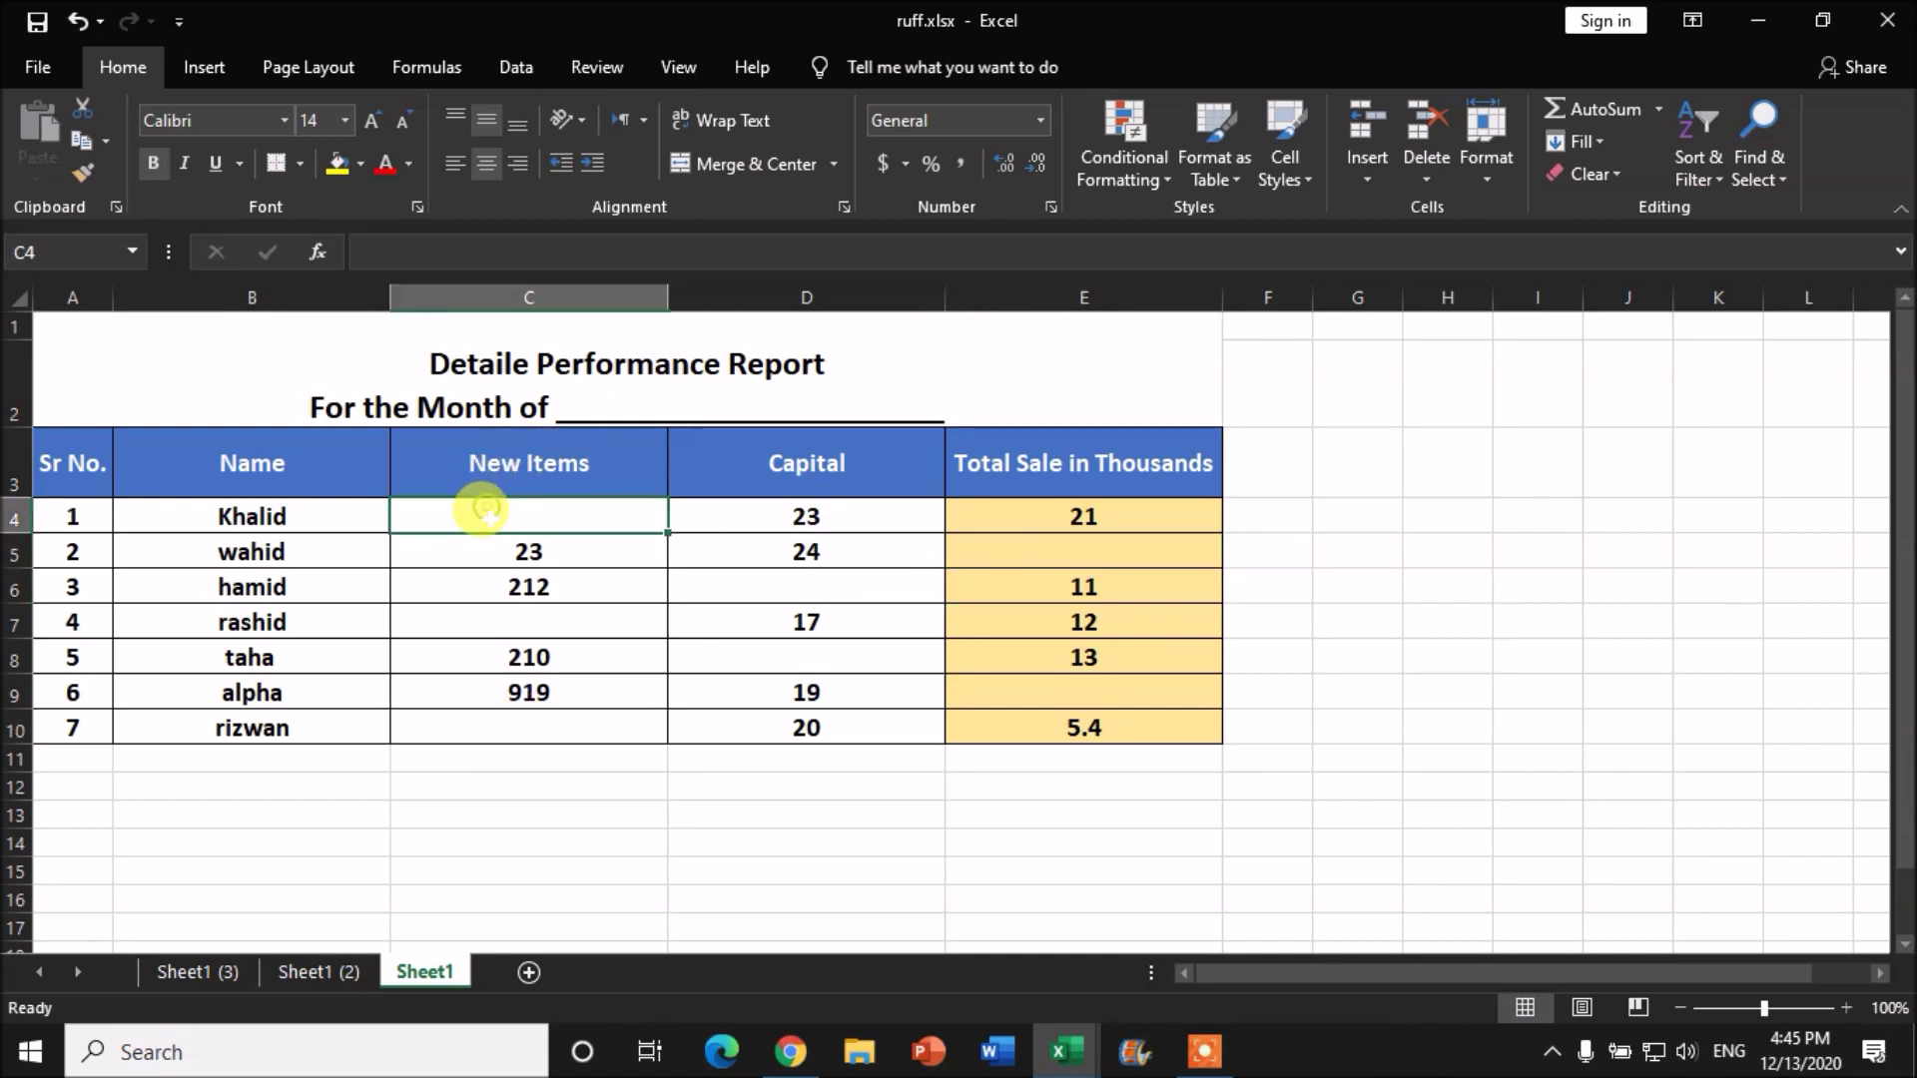
left_click(1033, 551)
left_click(789, 579)
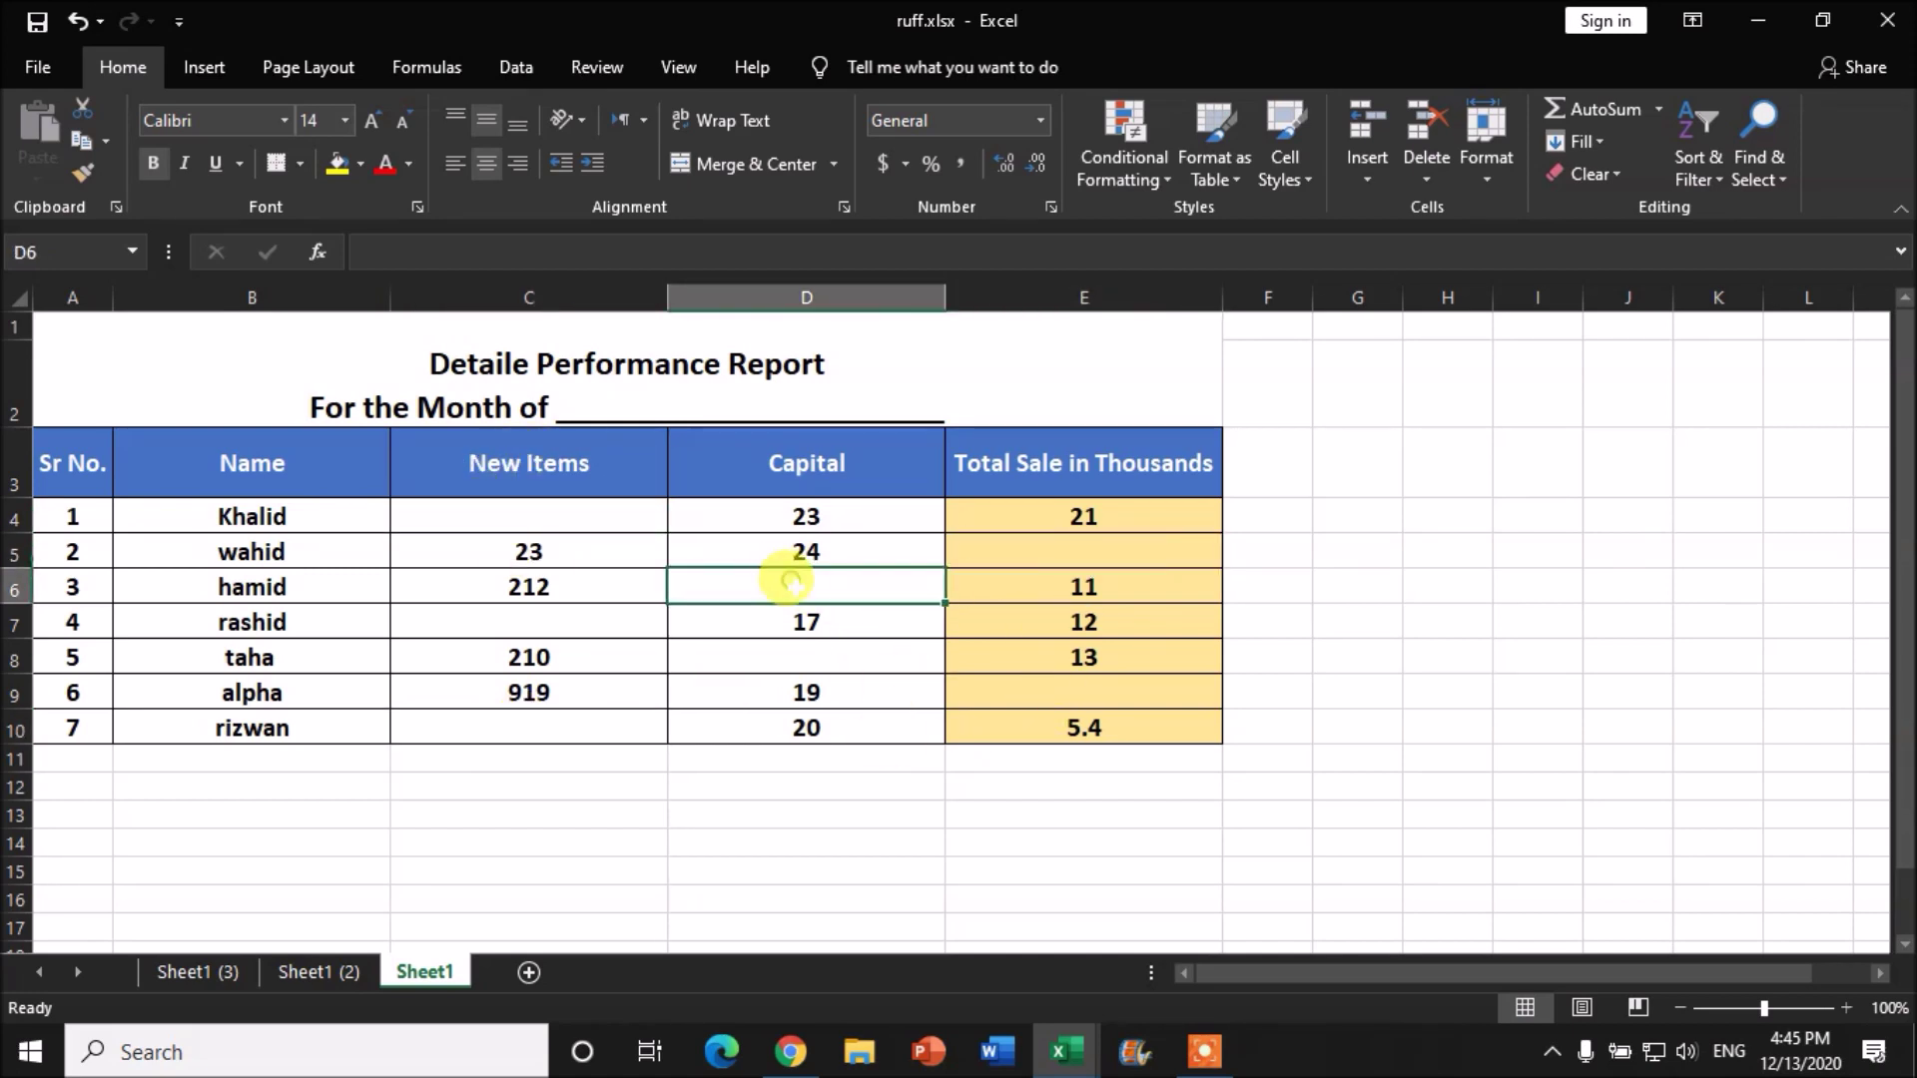
left_click(964, 694)
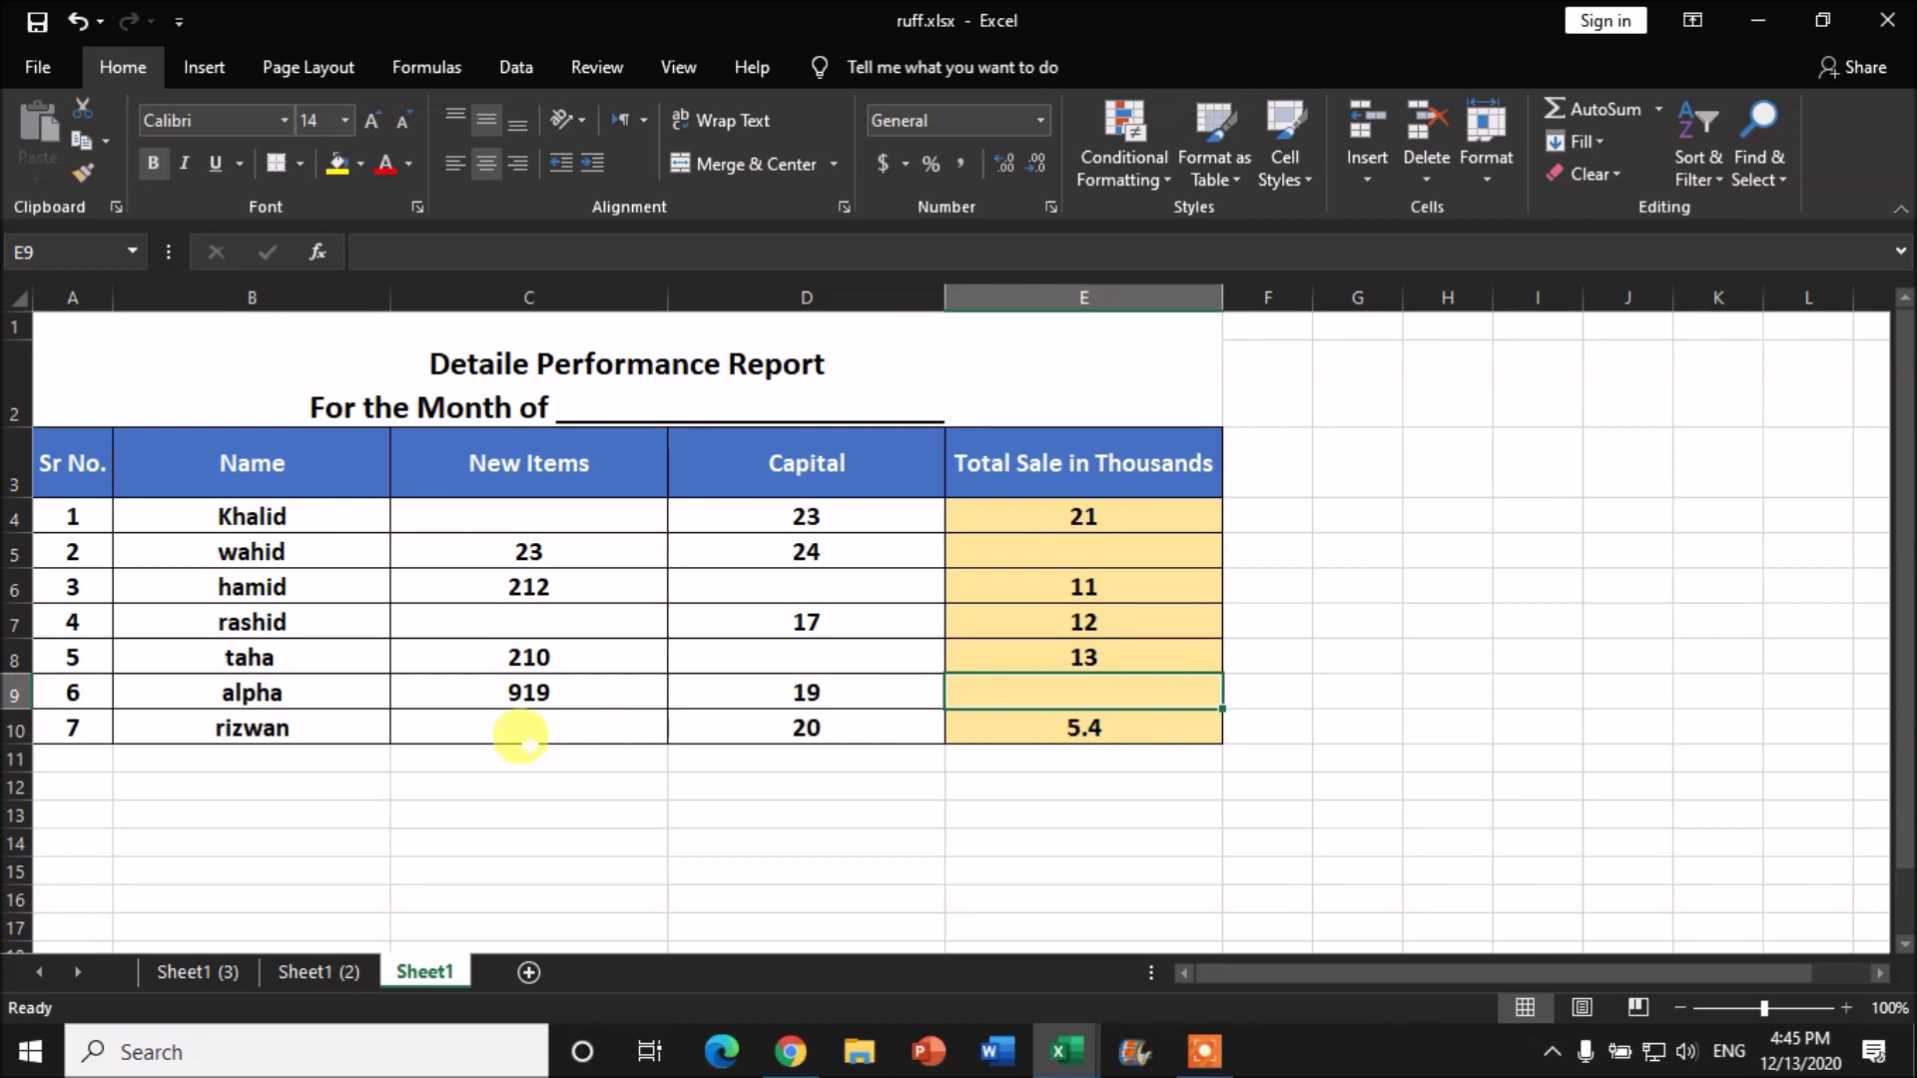
left_click(523, 734)
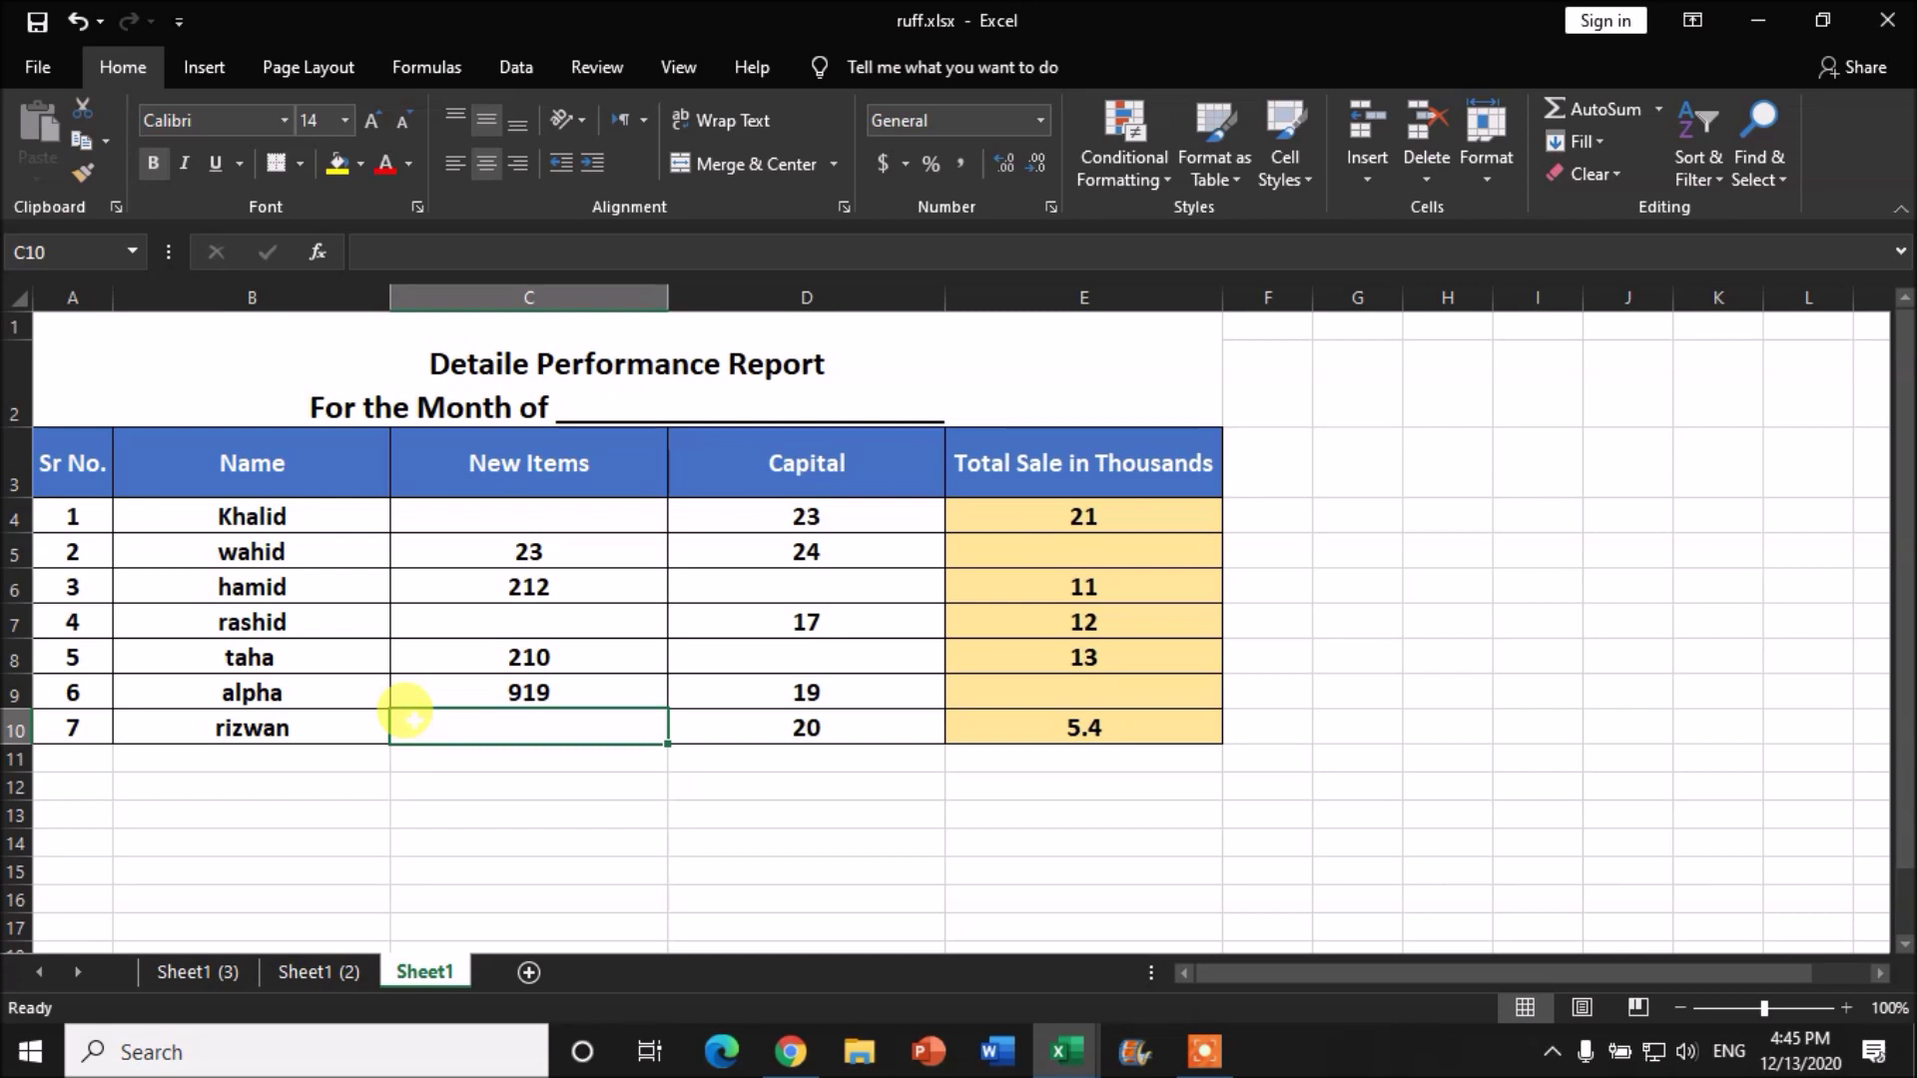
left_click(687, 606)
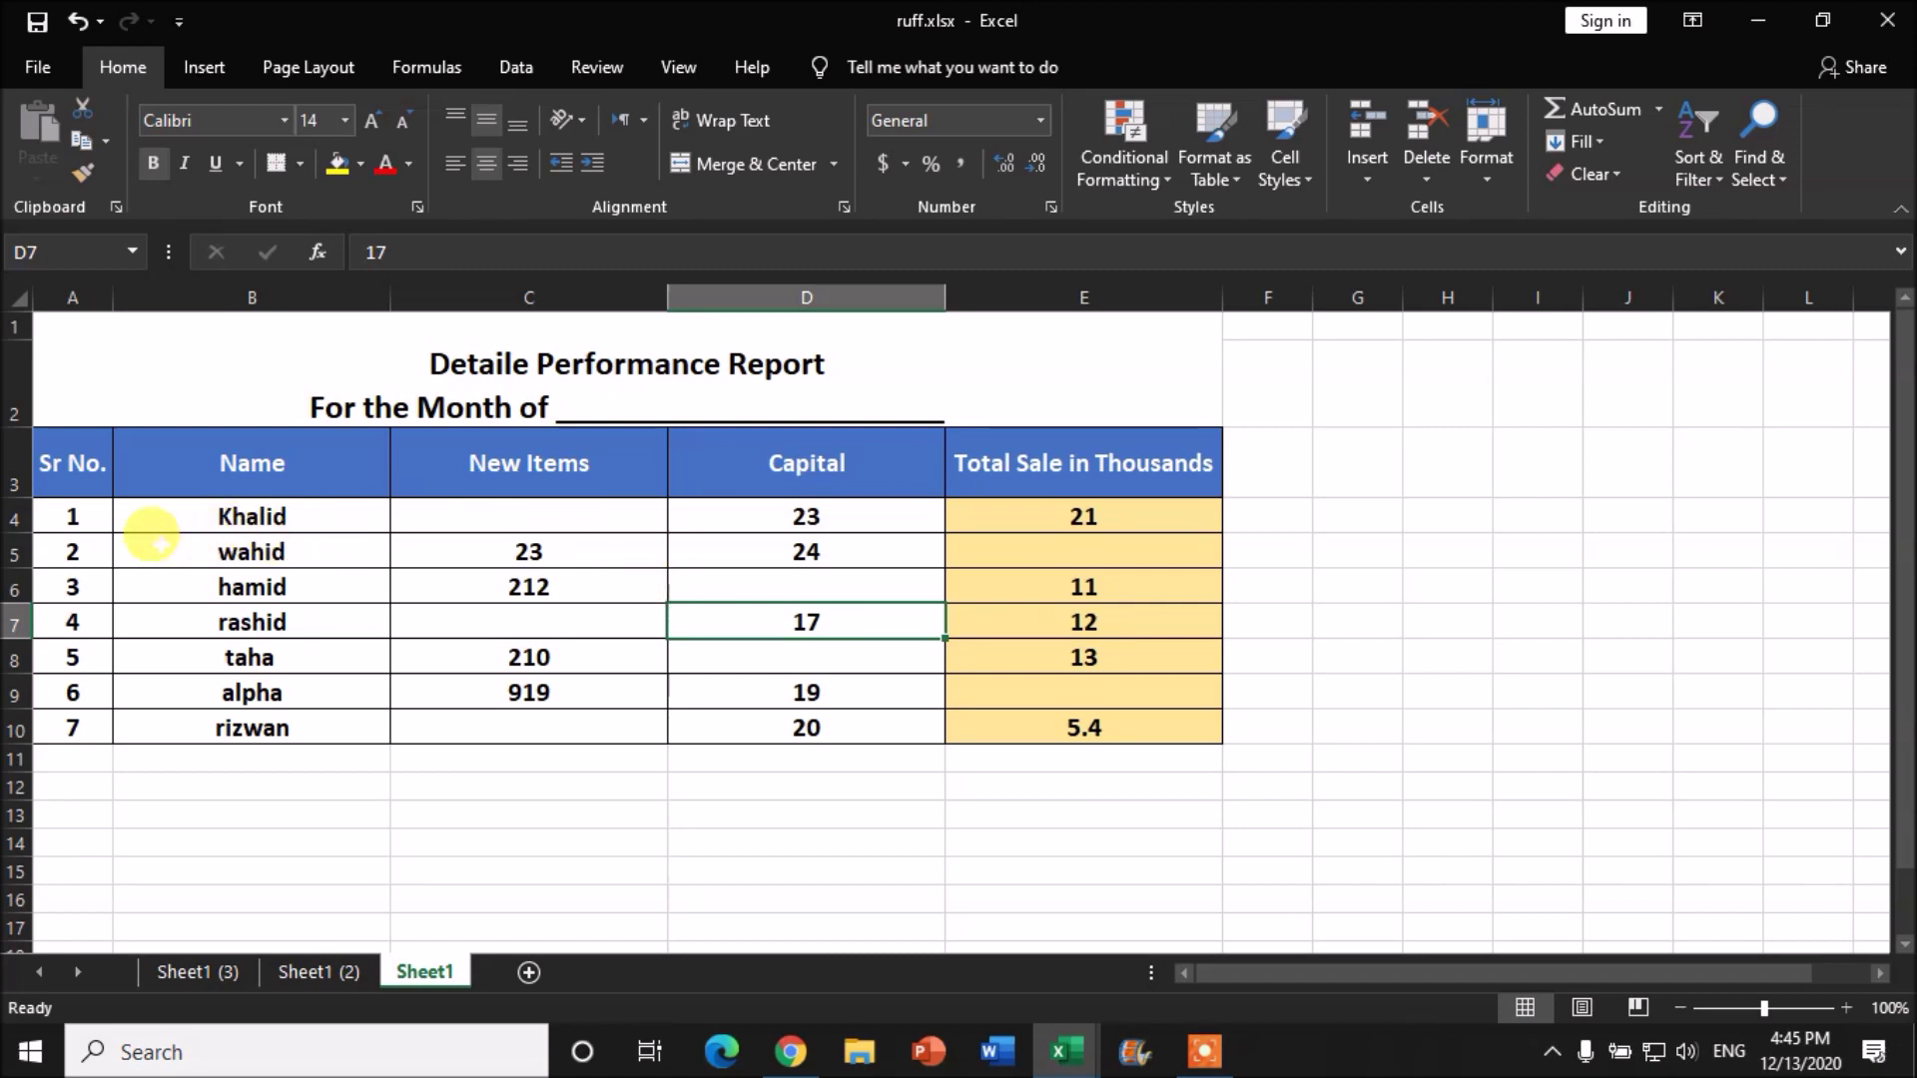
Select the report's data area B4:E10, from the Name column through Total Sale
left_click(168, 518)
left_click_drag(167, 517, 689, 689)
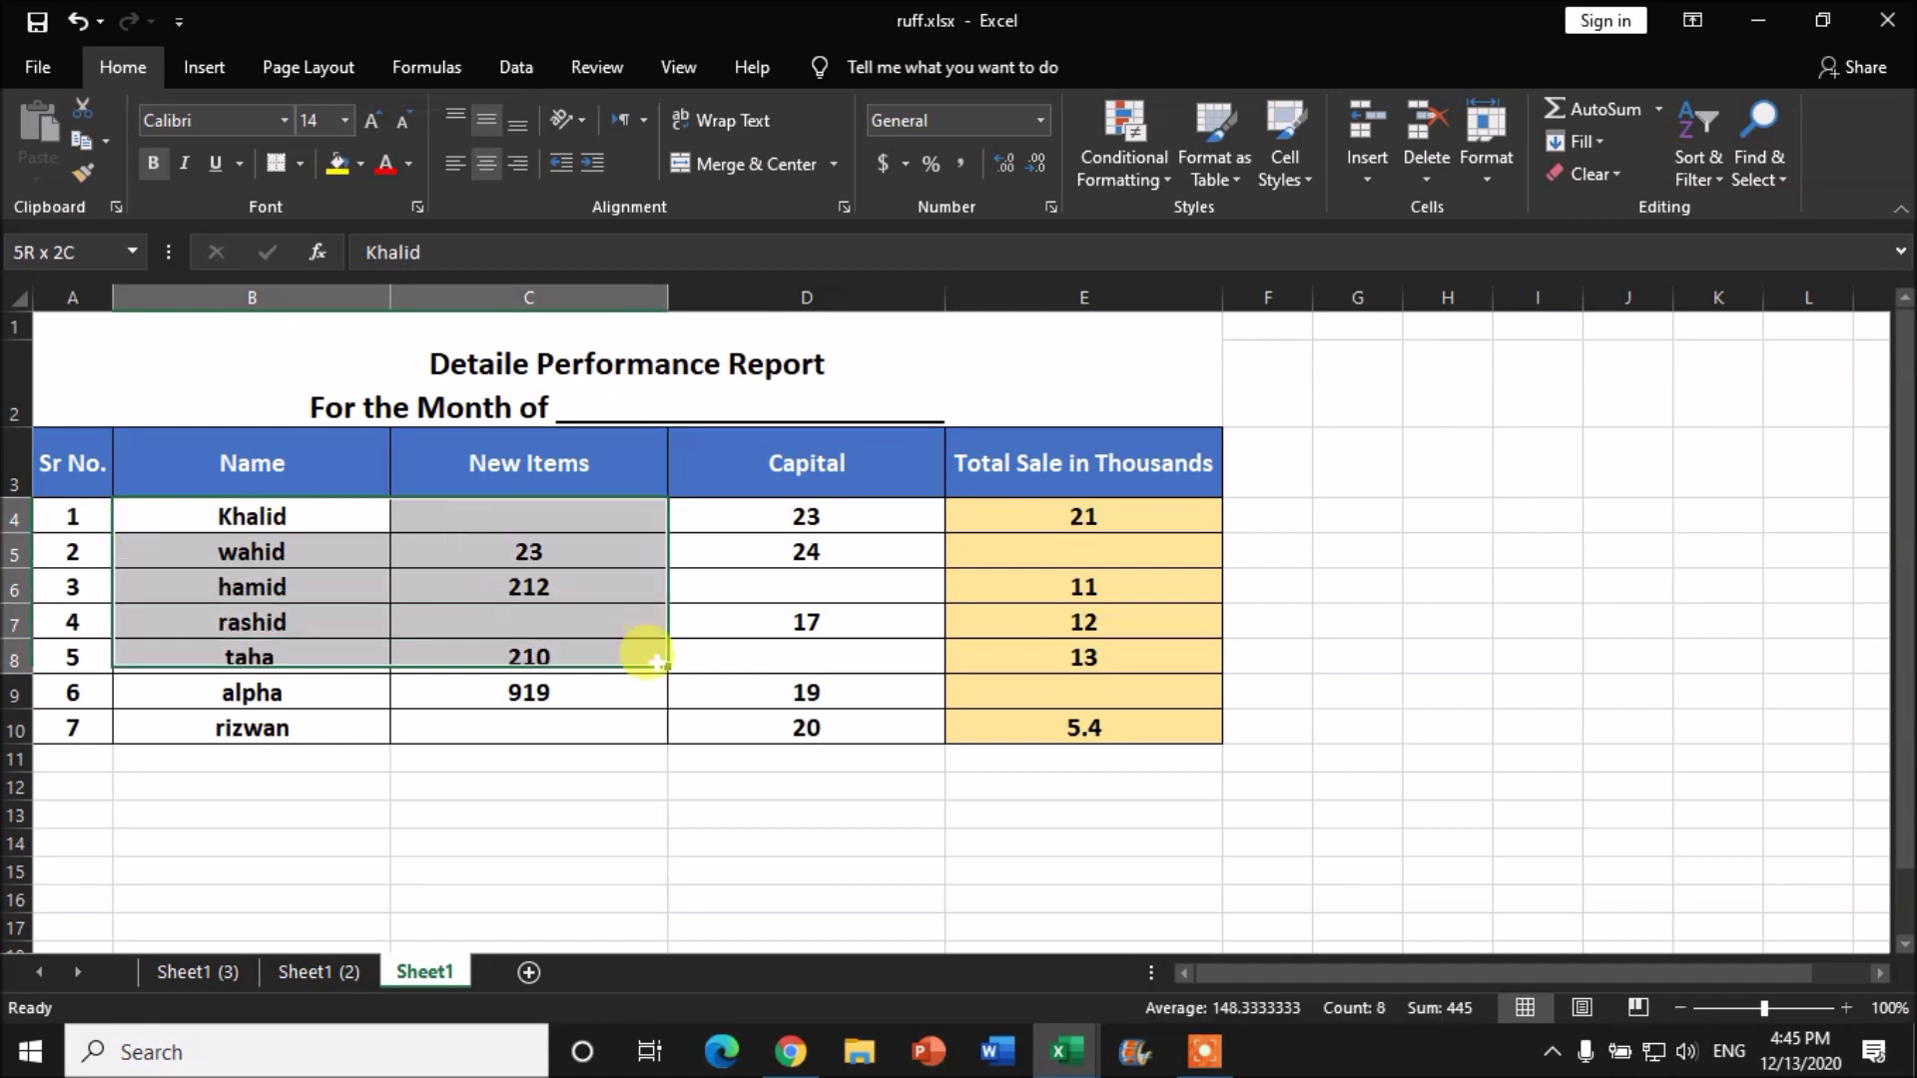
left_click(299, 619)
left_click_drag(145, 503, 557, 632)
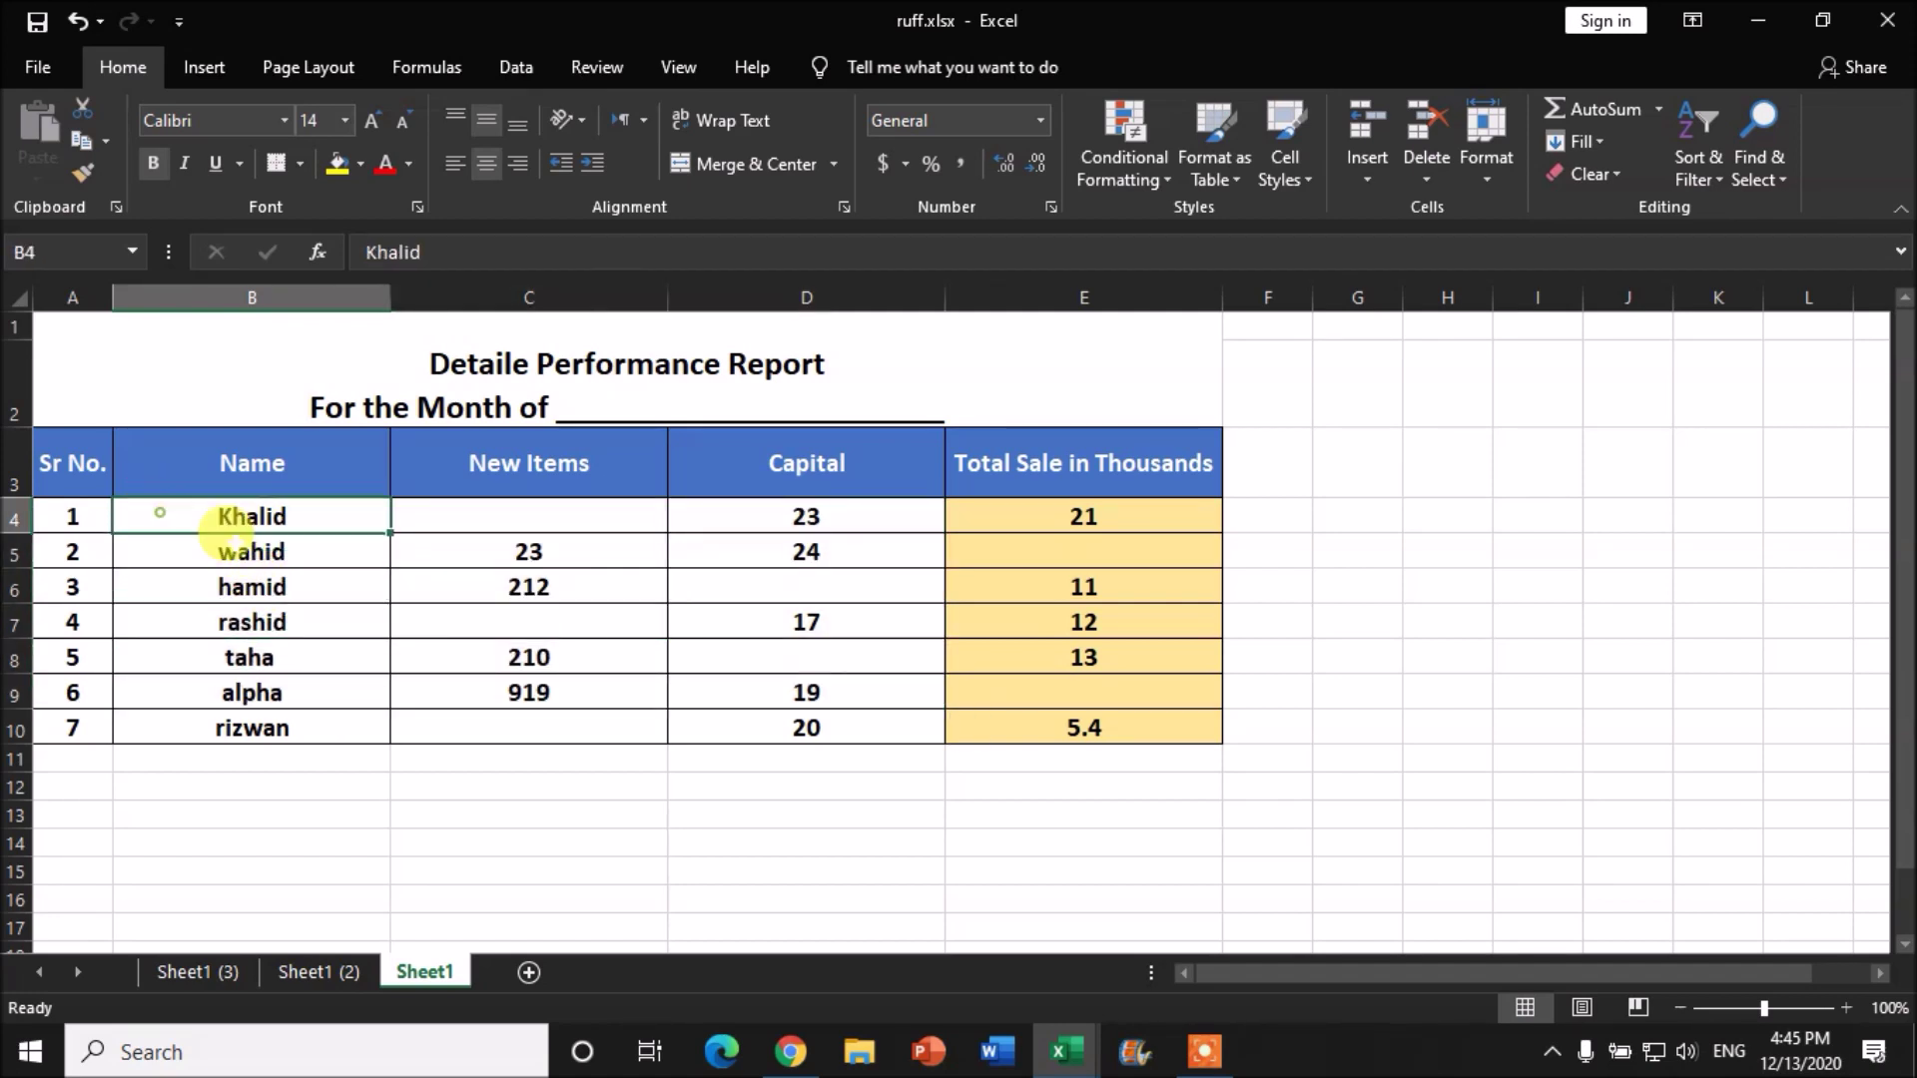
left_click(362, 737)
left_click_drag(170, 515, 1056, 739)
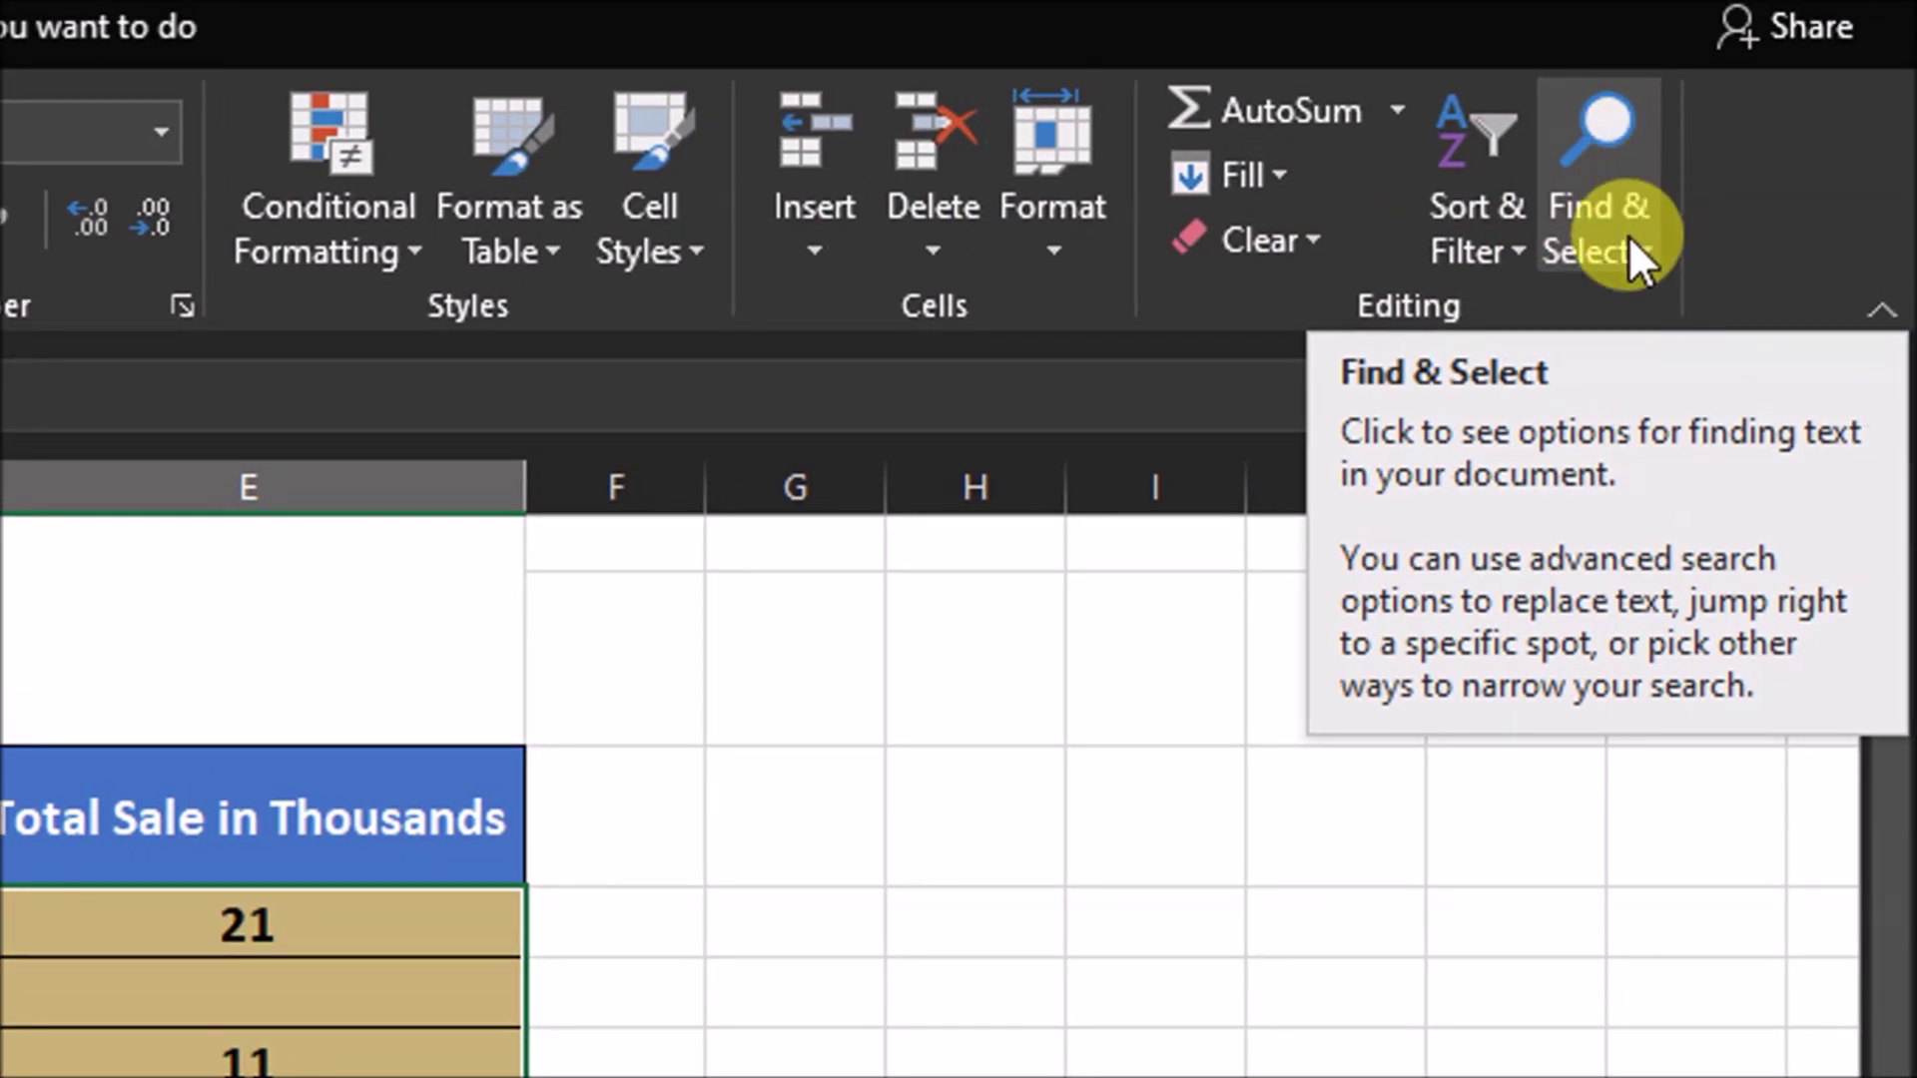
left_click(1627, 239)
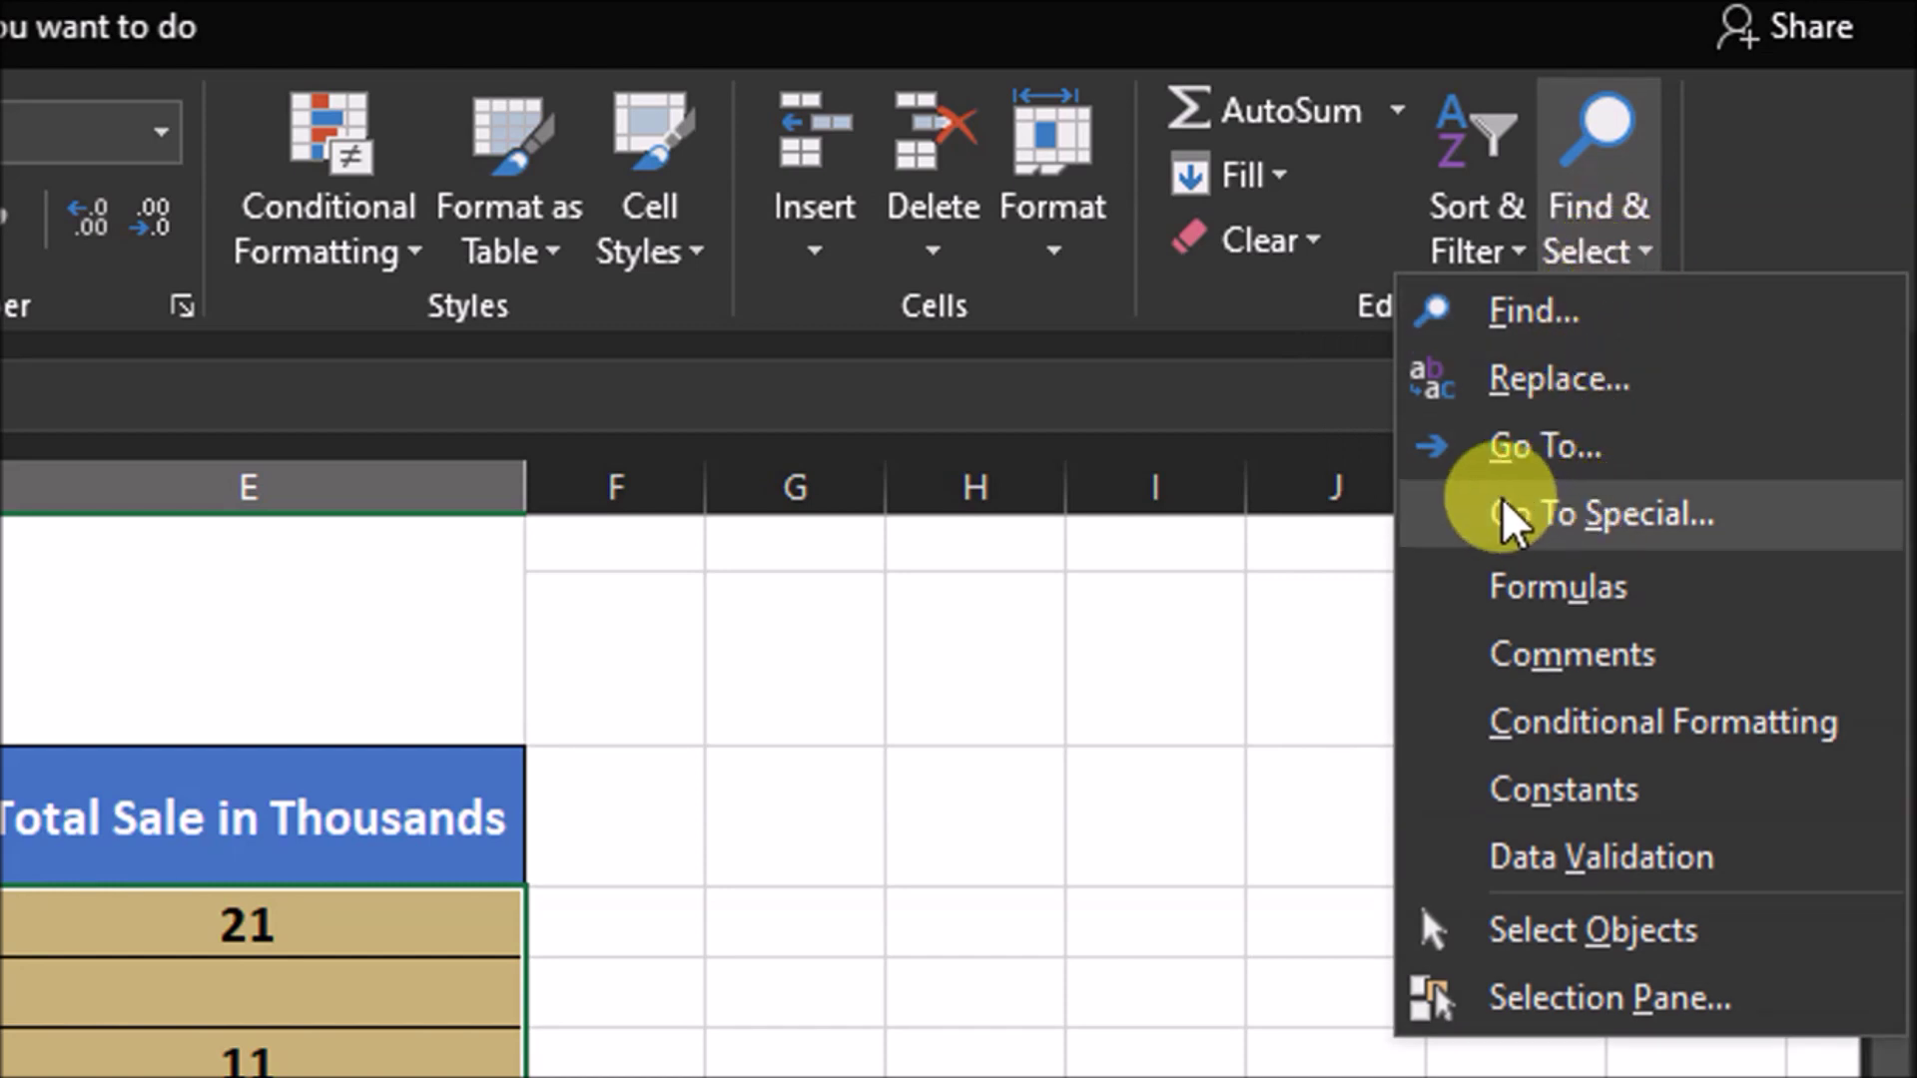
Use Go To Special with Blanks to select only the empty cells in B4:E10
left_click(1582, 511)
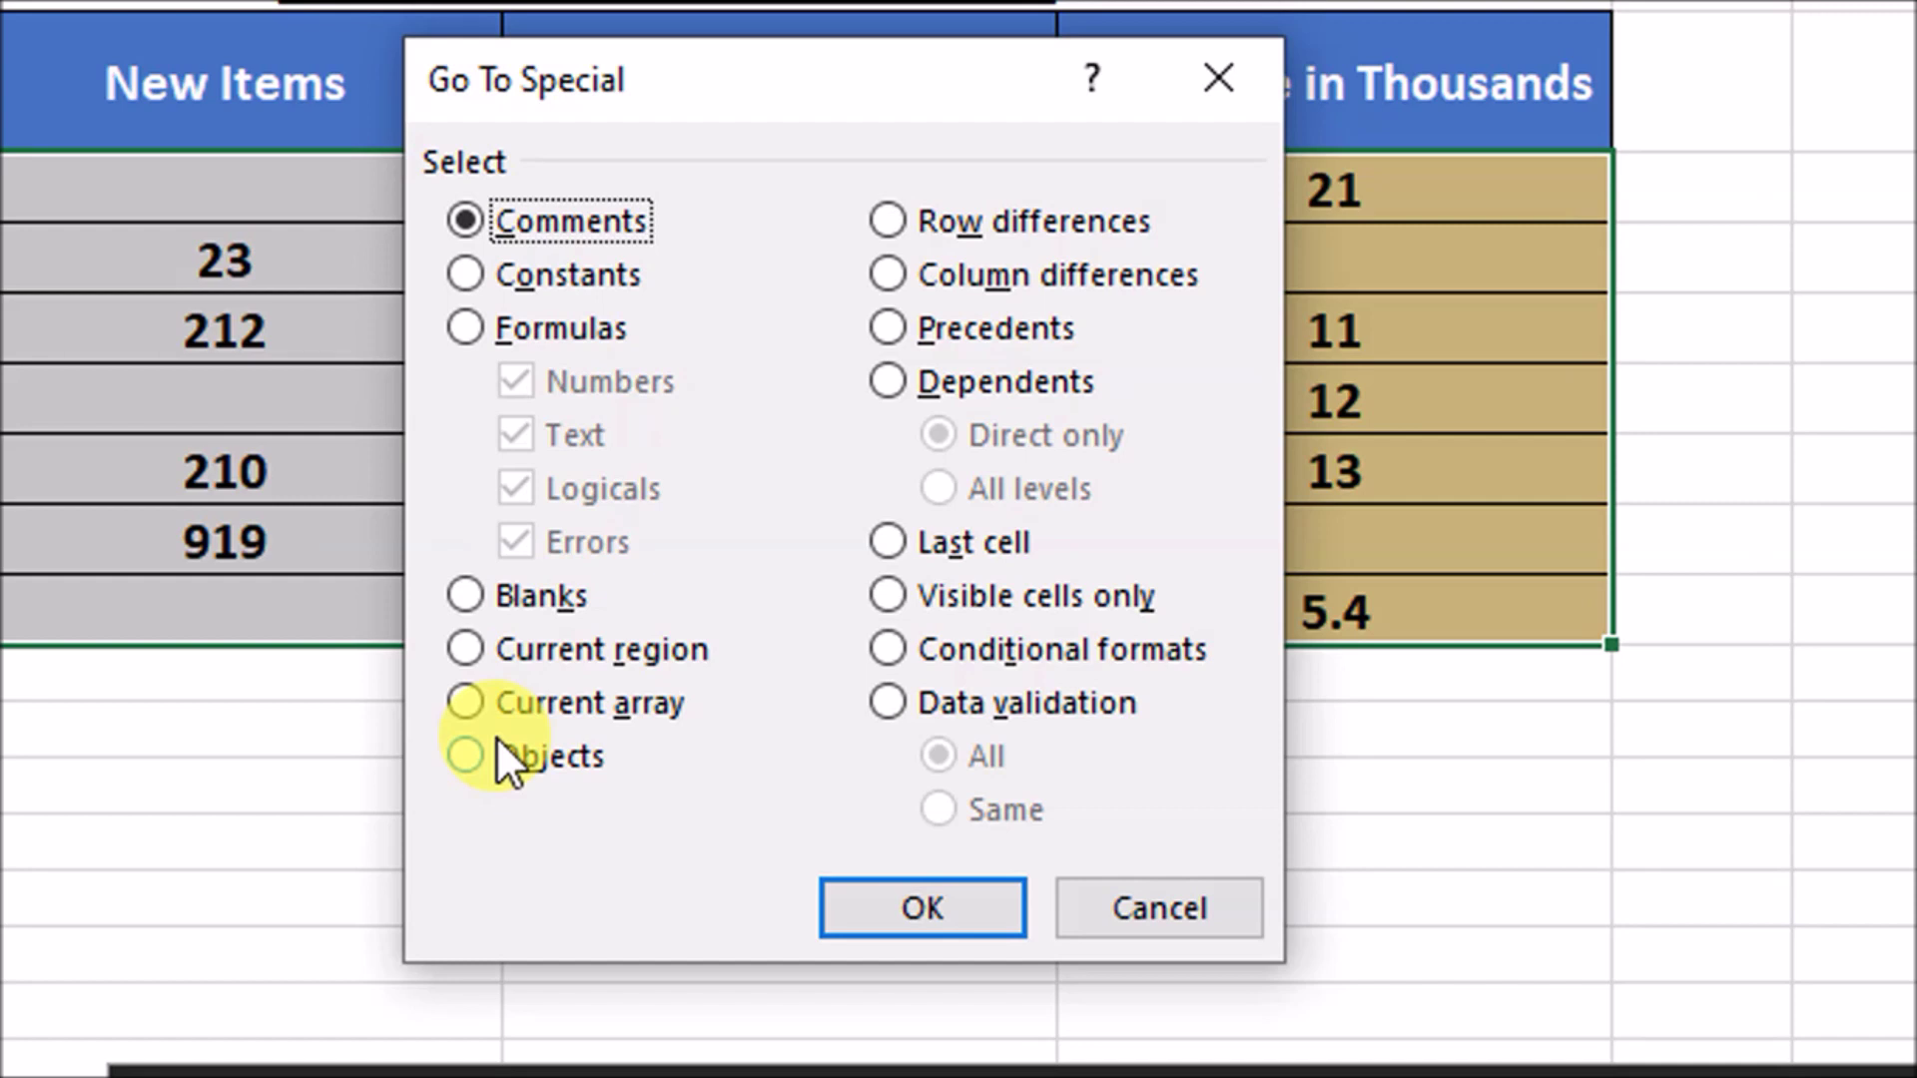
left_click(462, 599)
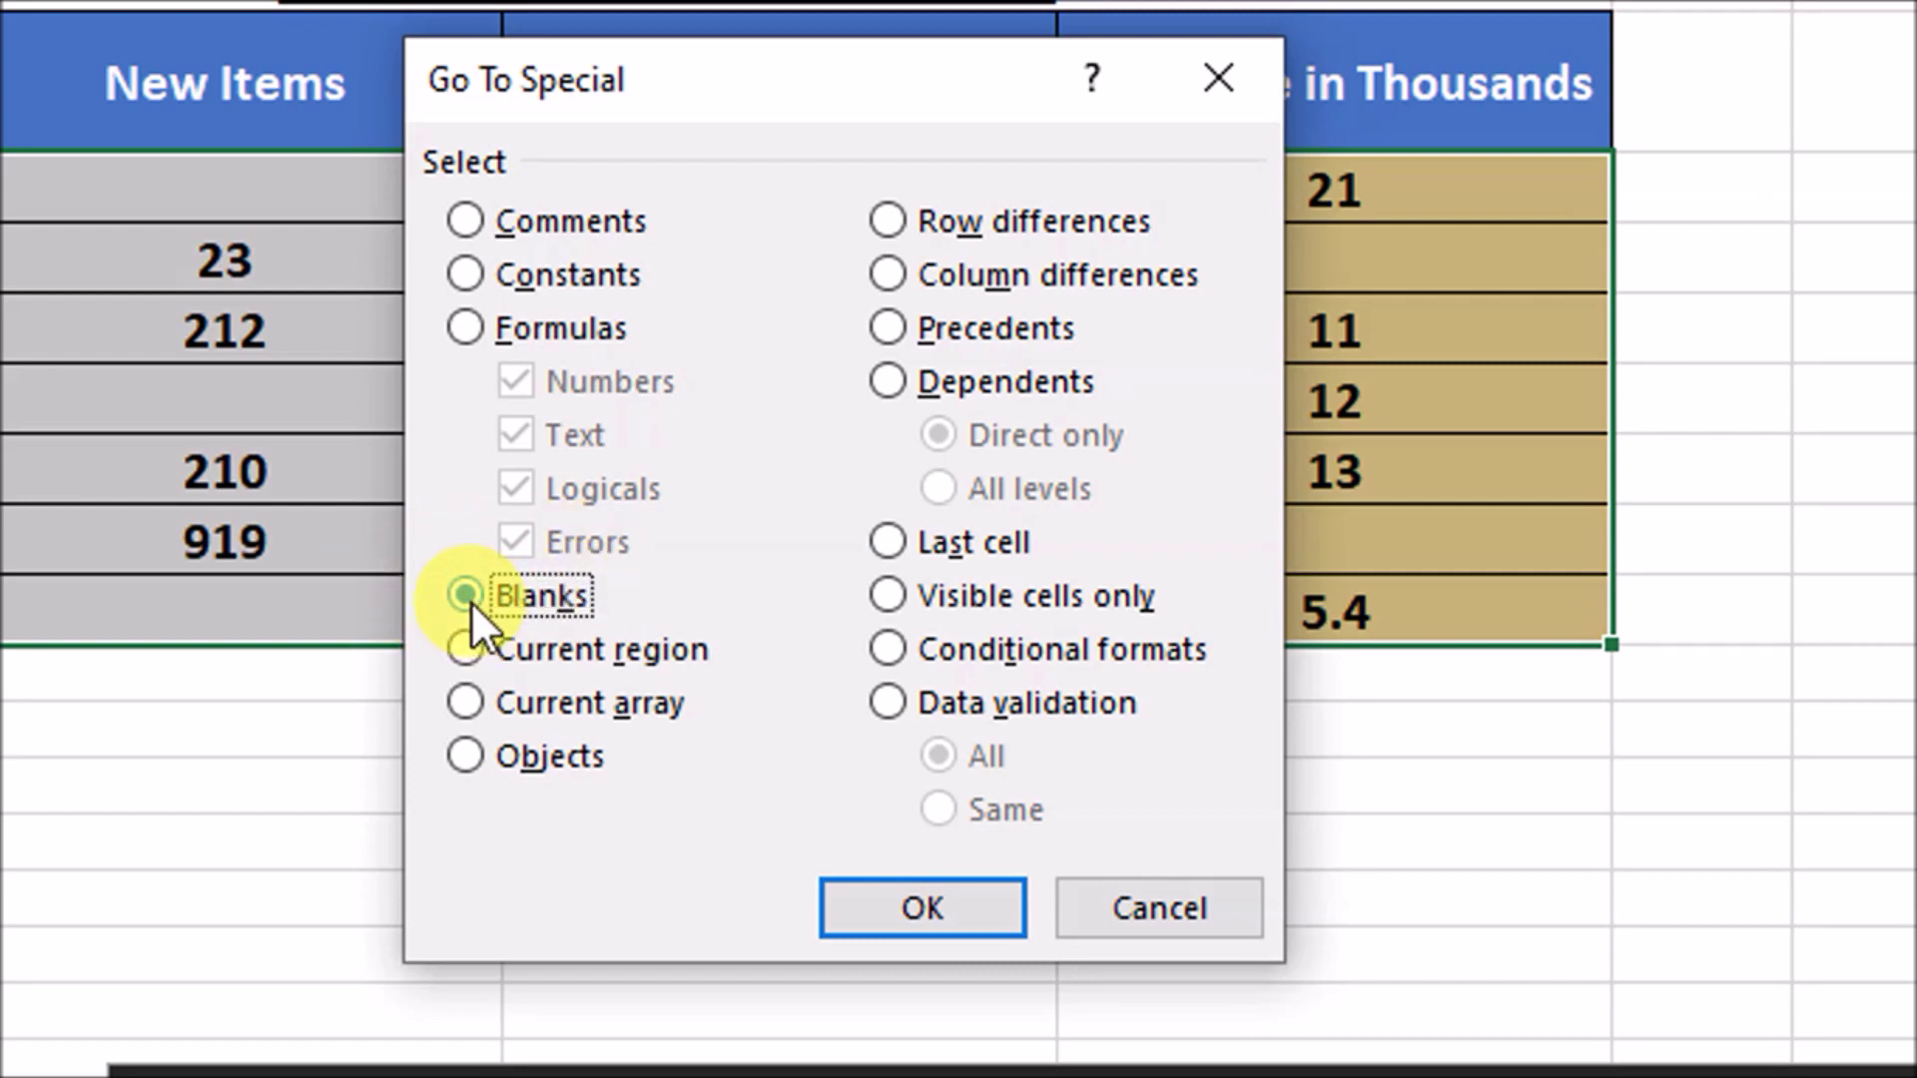
left_click(897, 891)
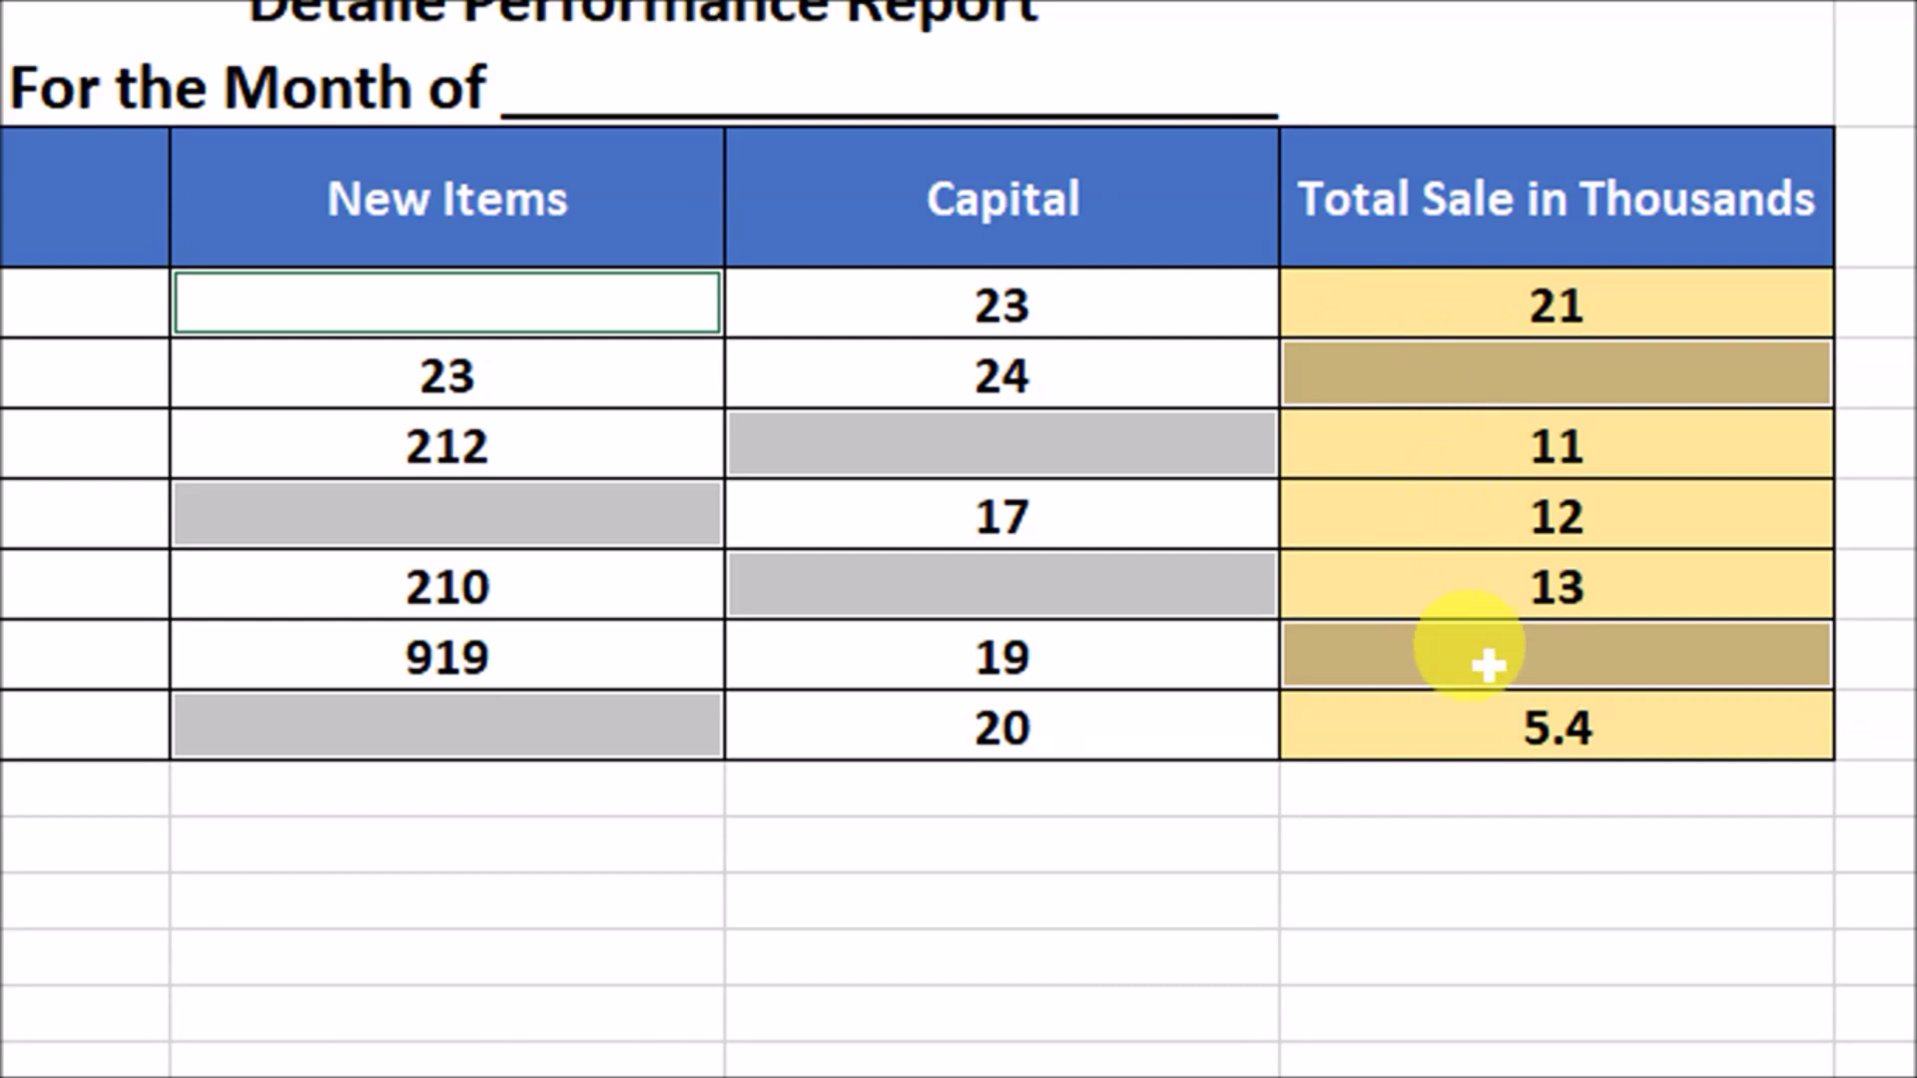
Delete the selected blank cells with the Shift cells left option
right_click(1491, 658)
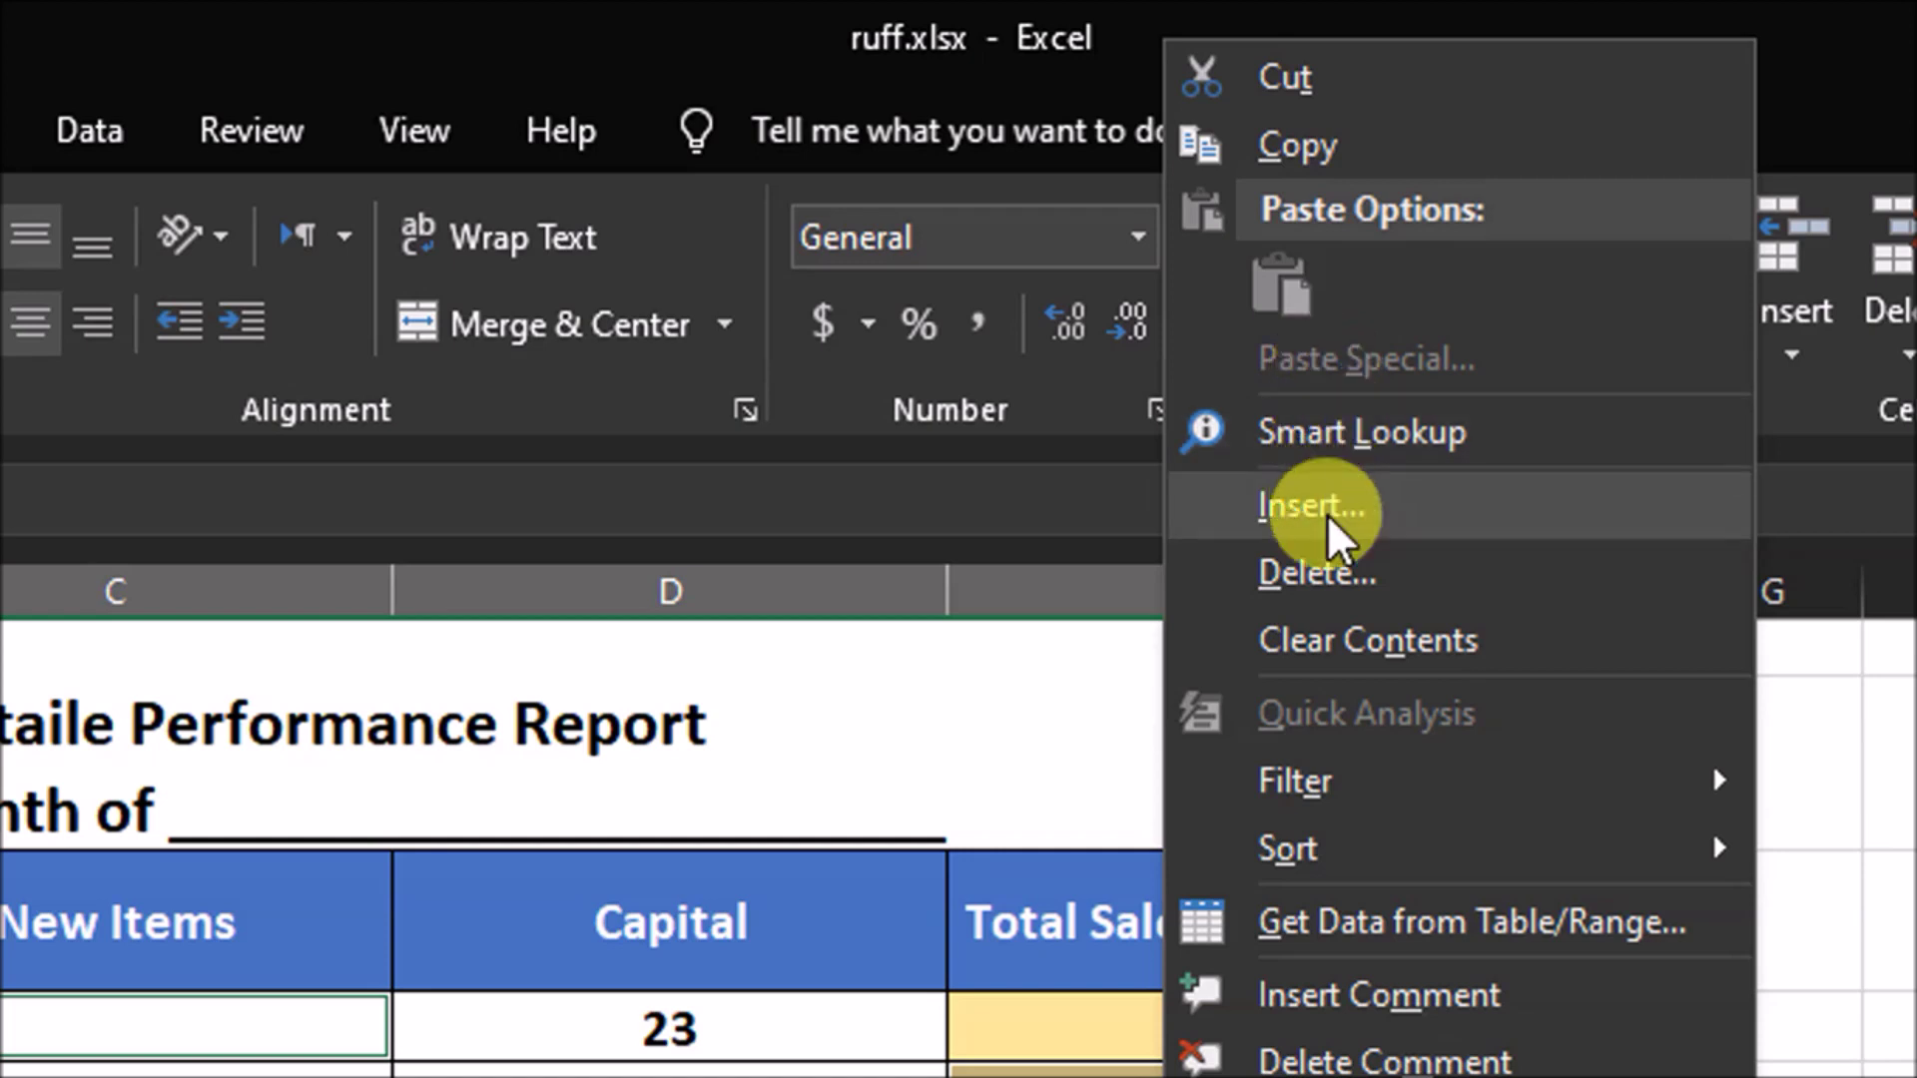
left_click(1298, 574)
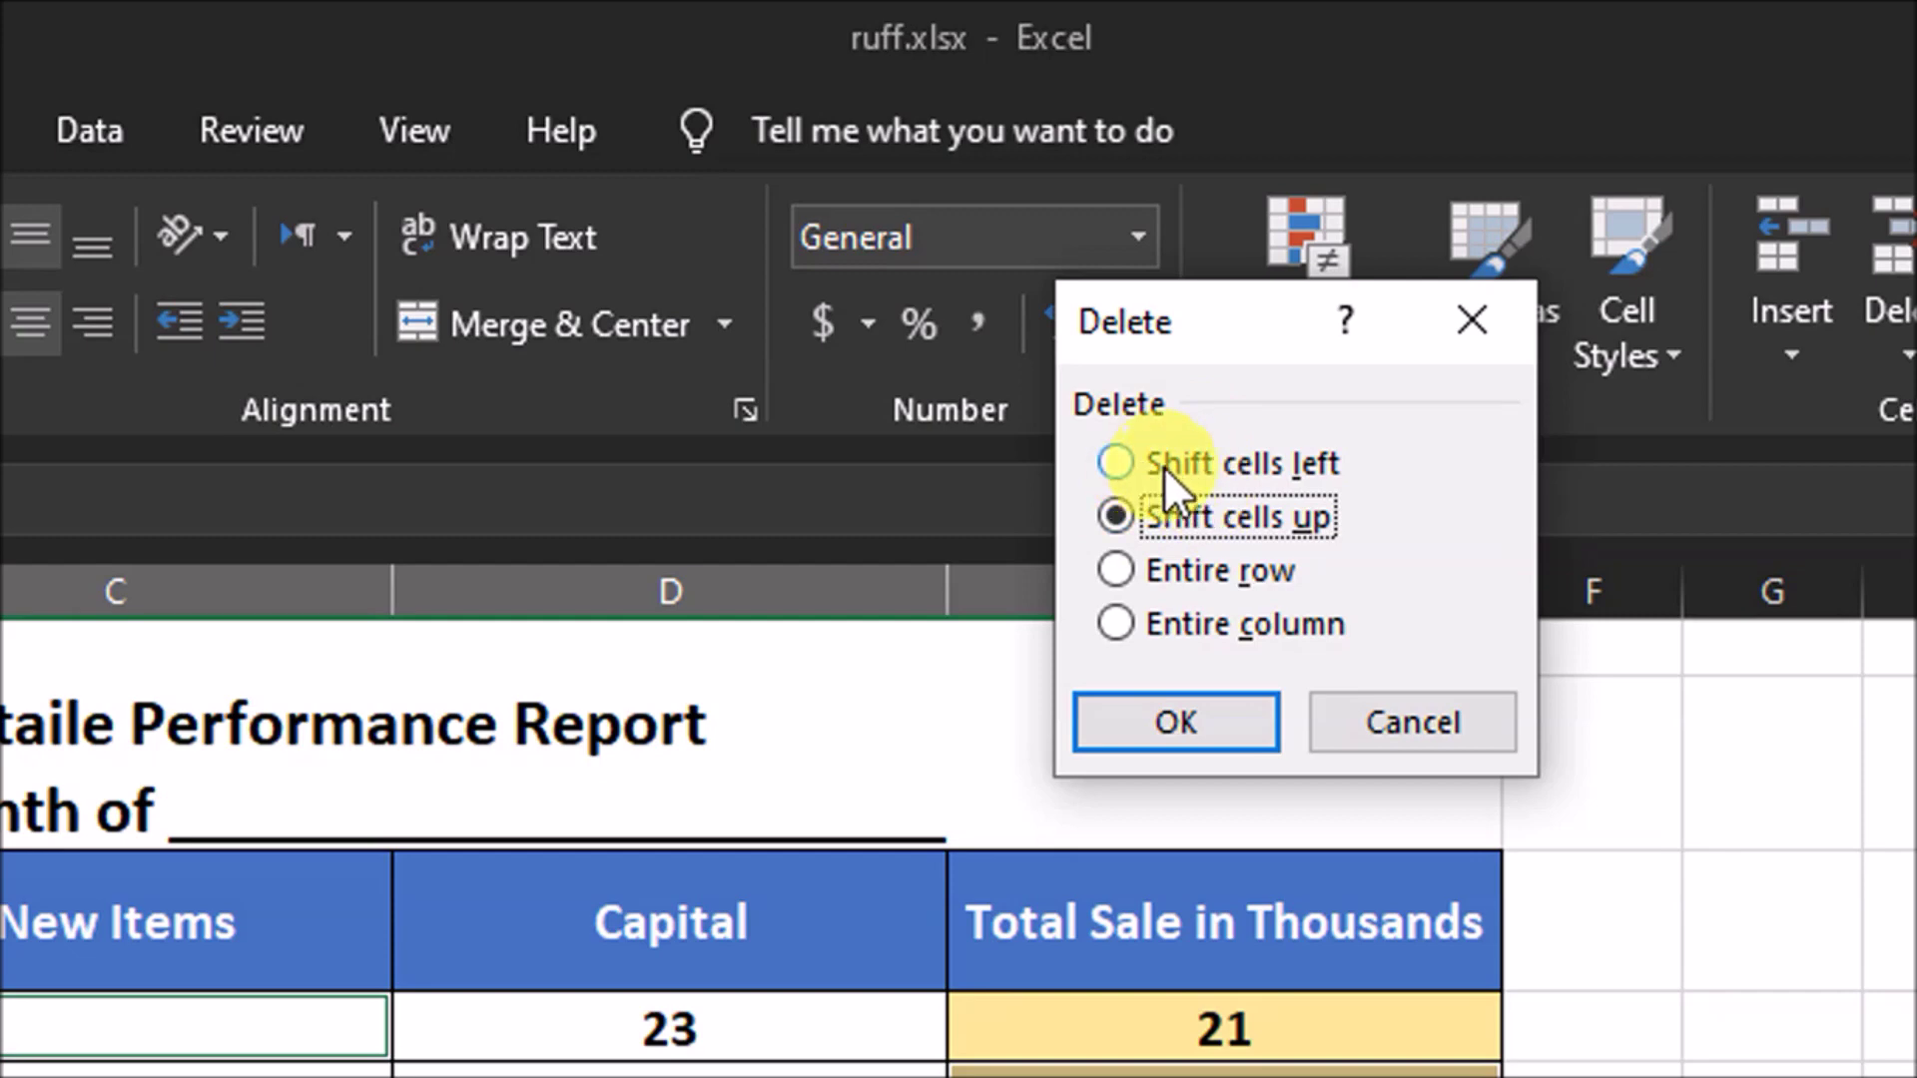
left_click_drag(1268, 322, 1208, 569)
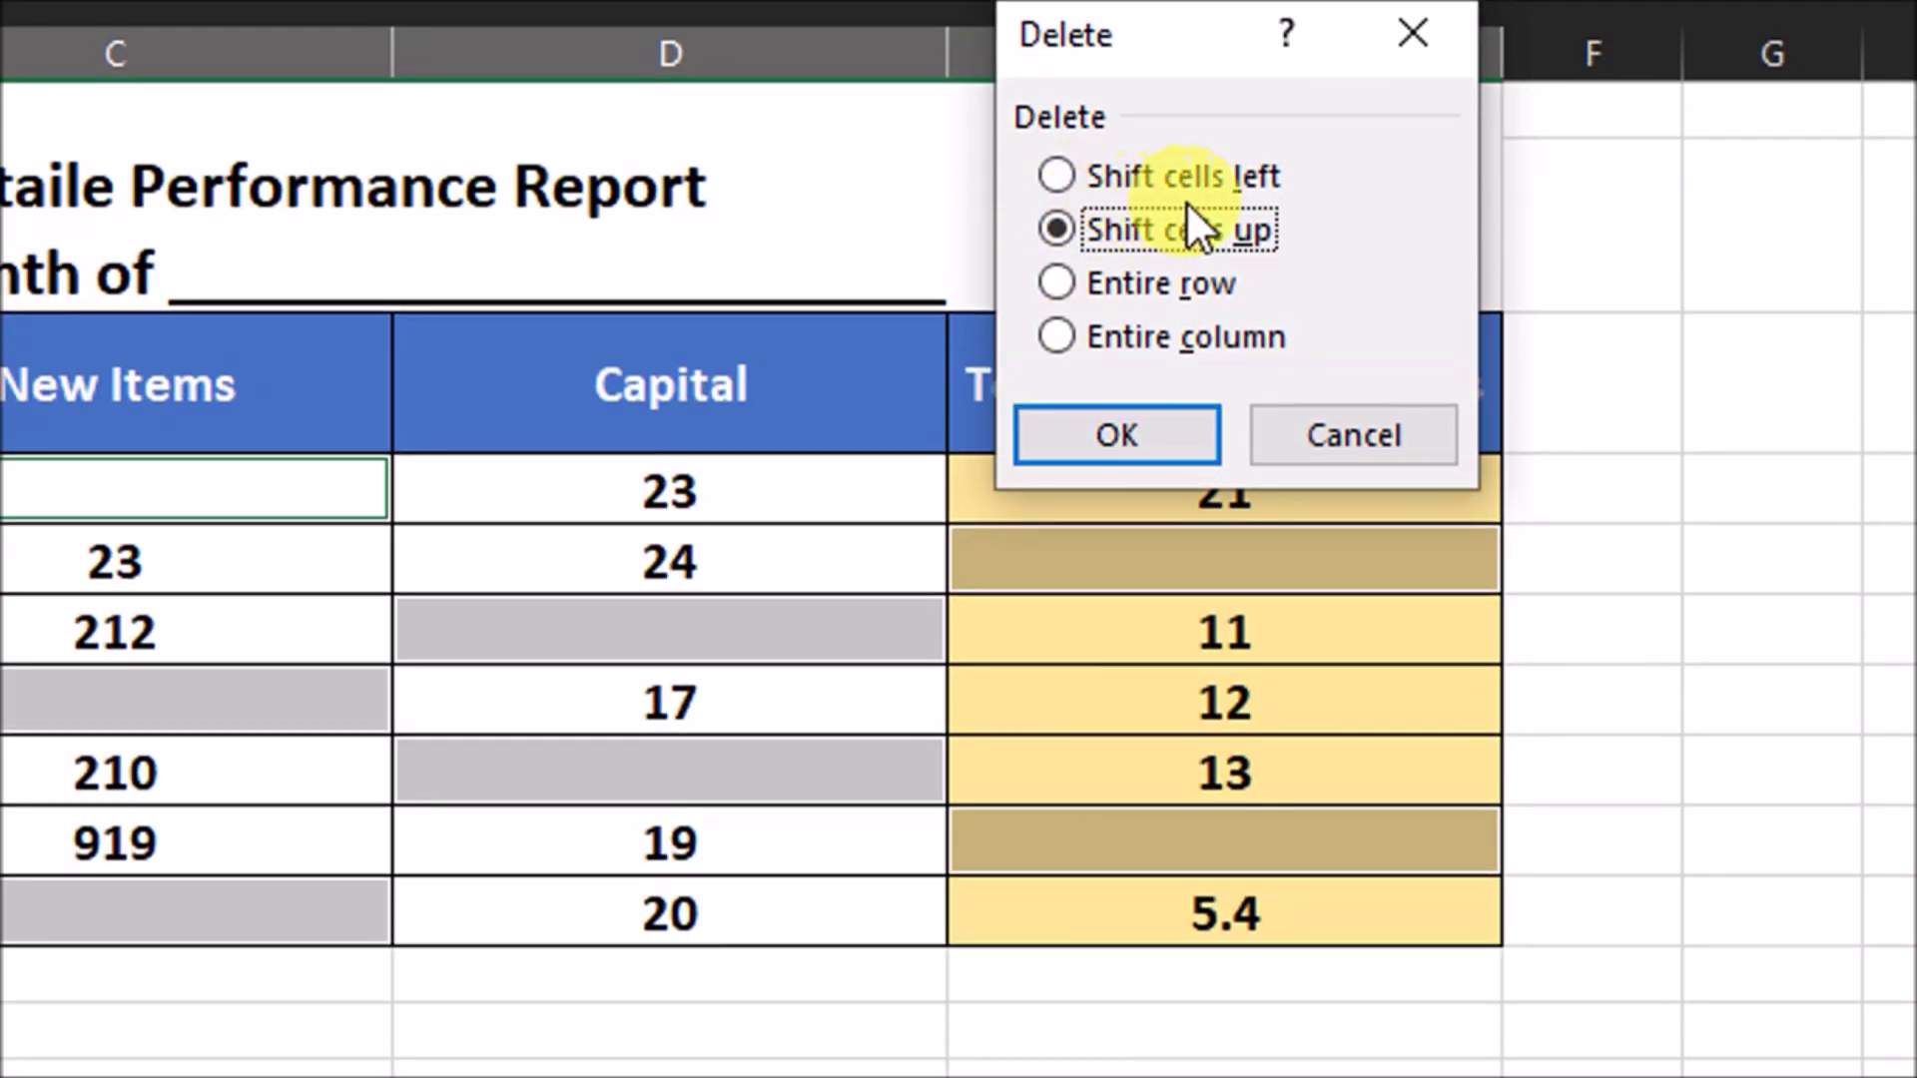
left_click(1053, 177)
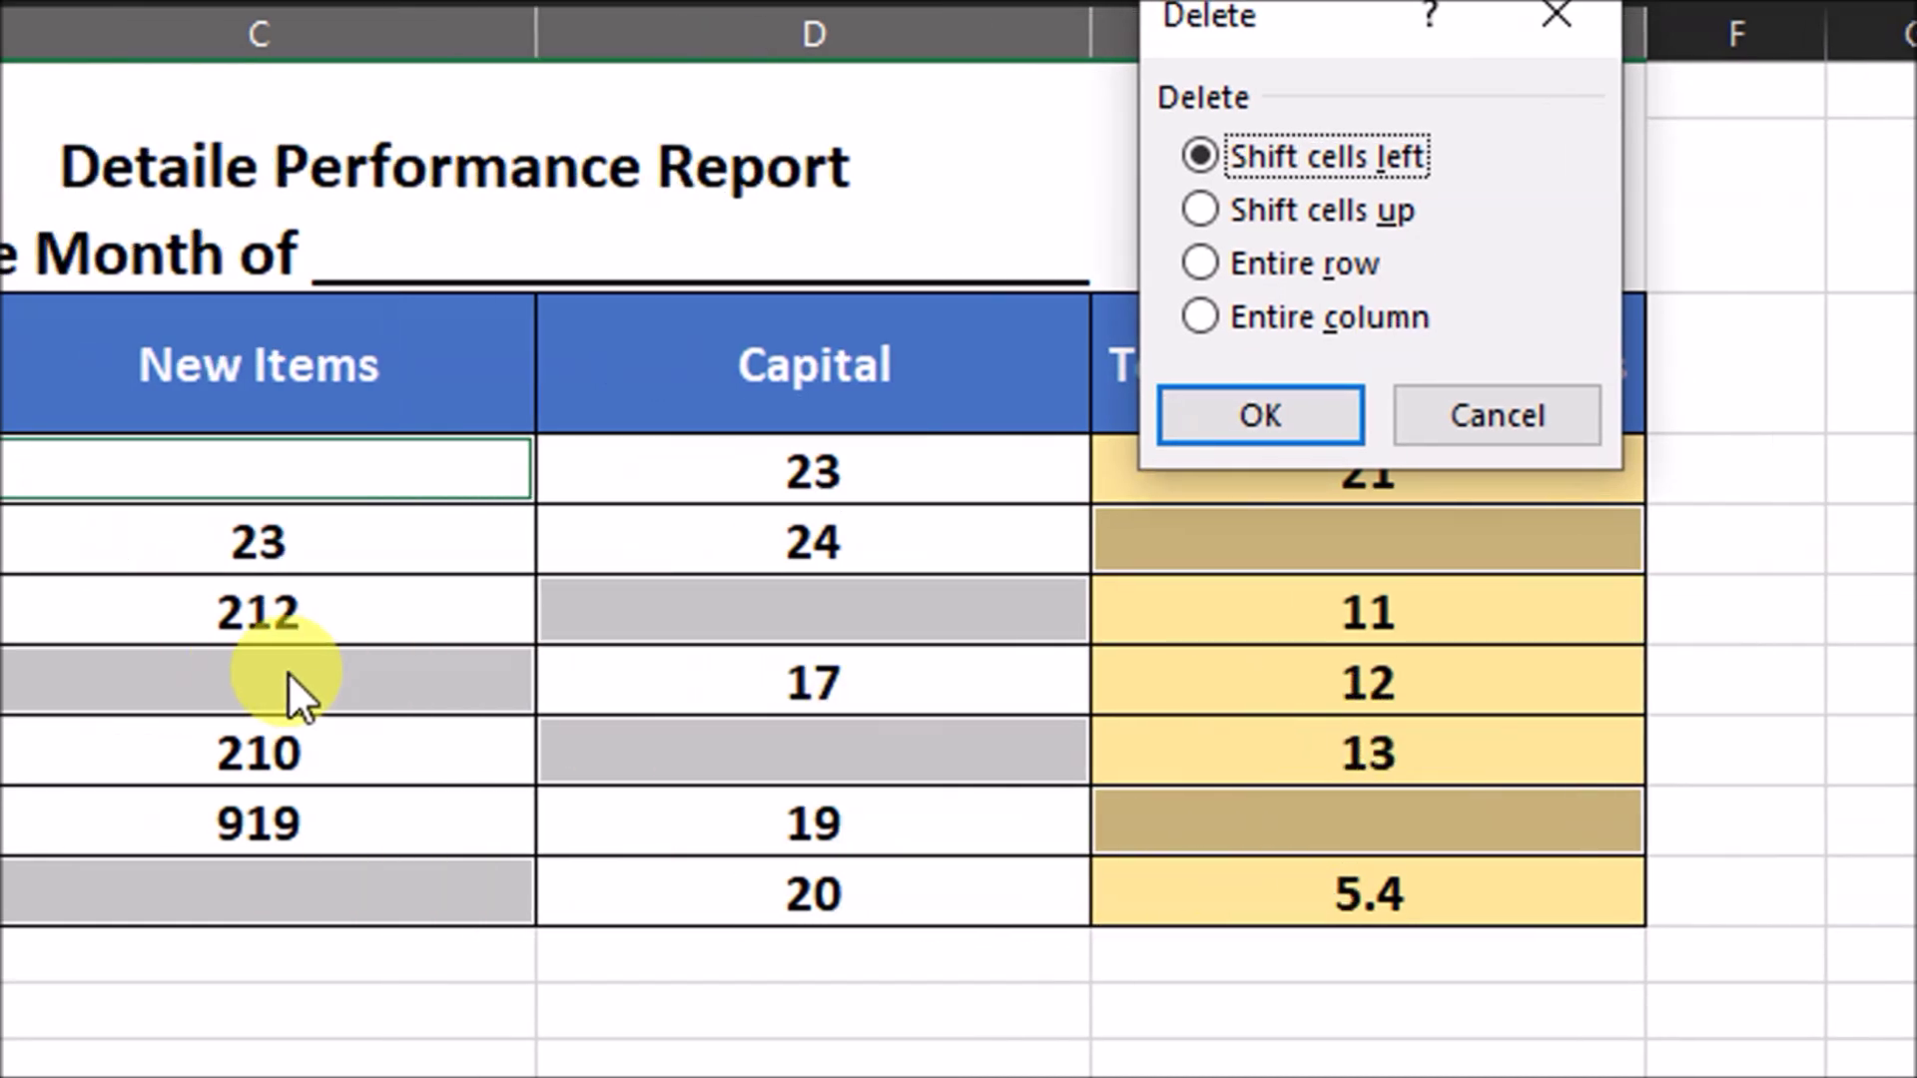
left_click(1238, 422)
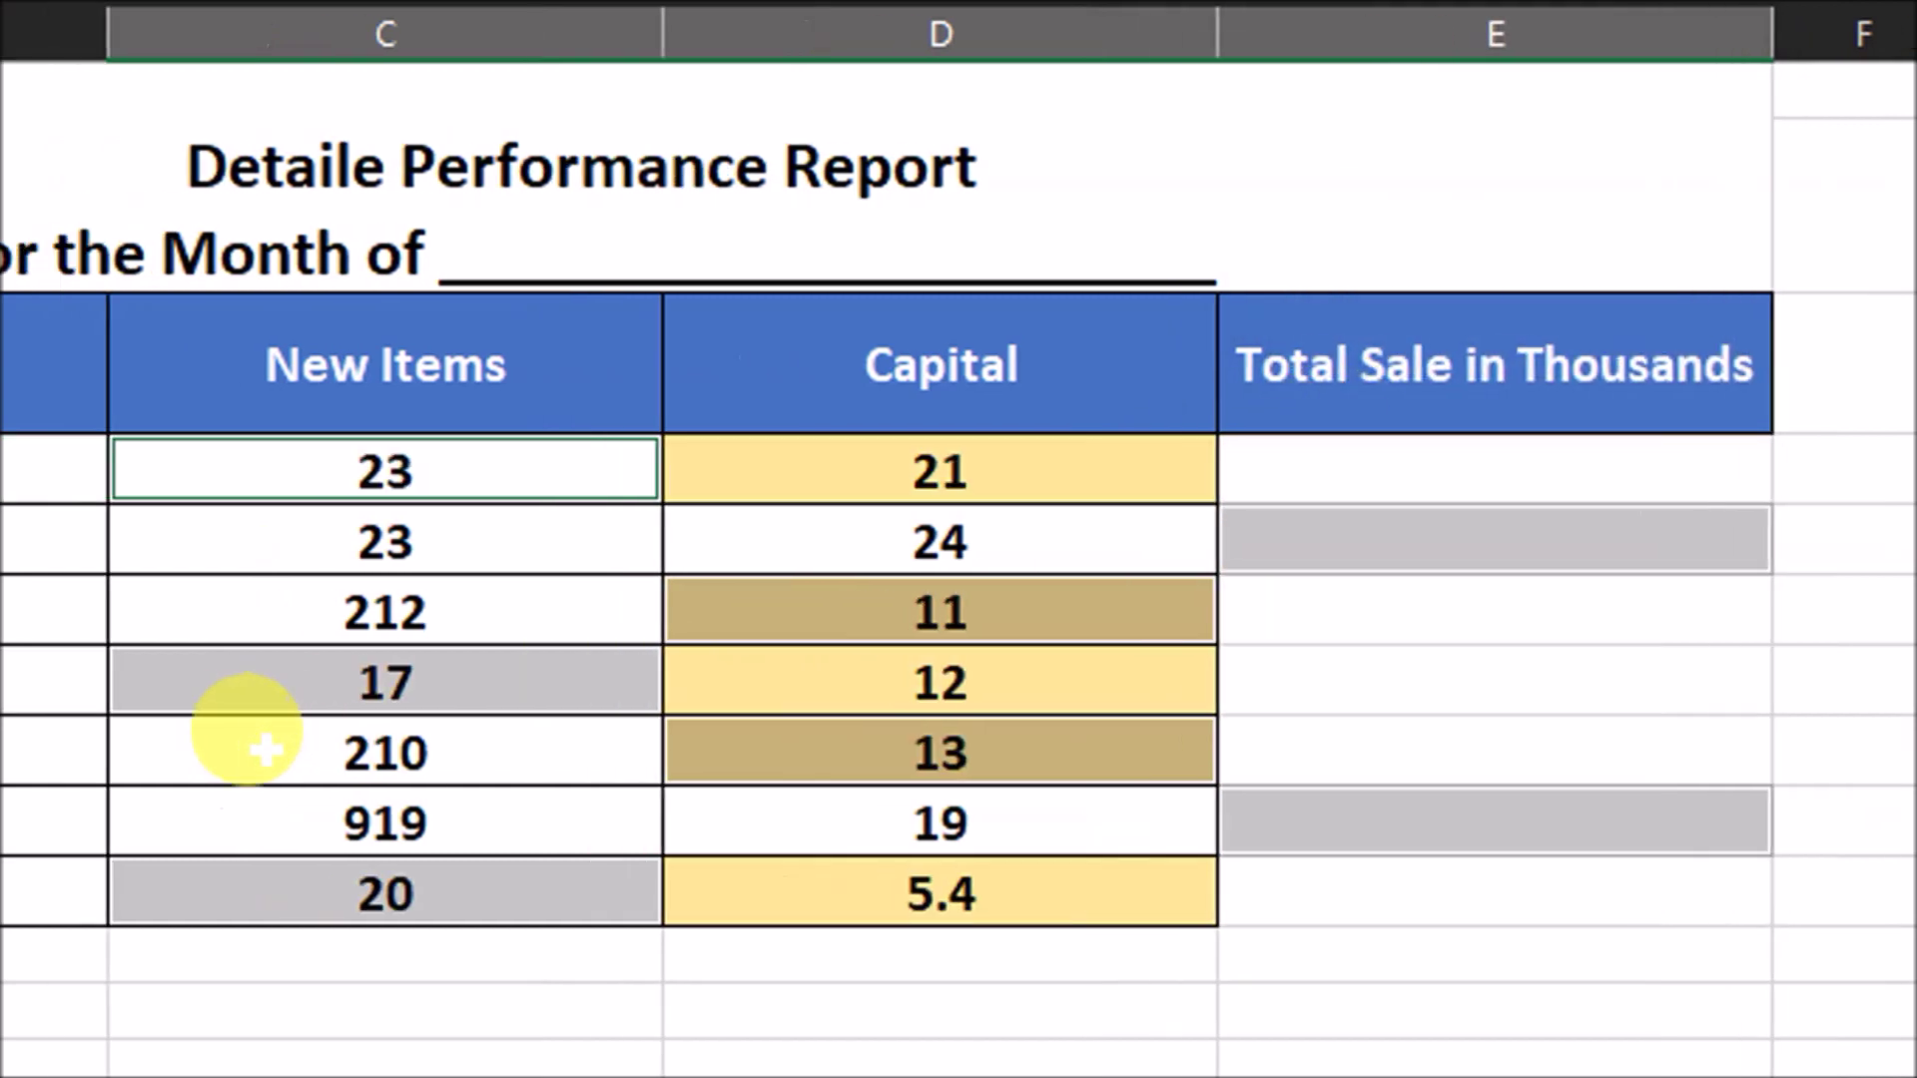
Deselect and review the compacted New Items and Capital values, now filled for all seven rows
left_click(1108, 711)
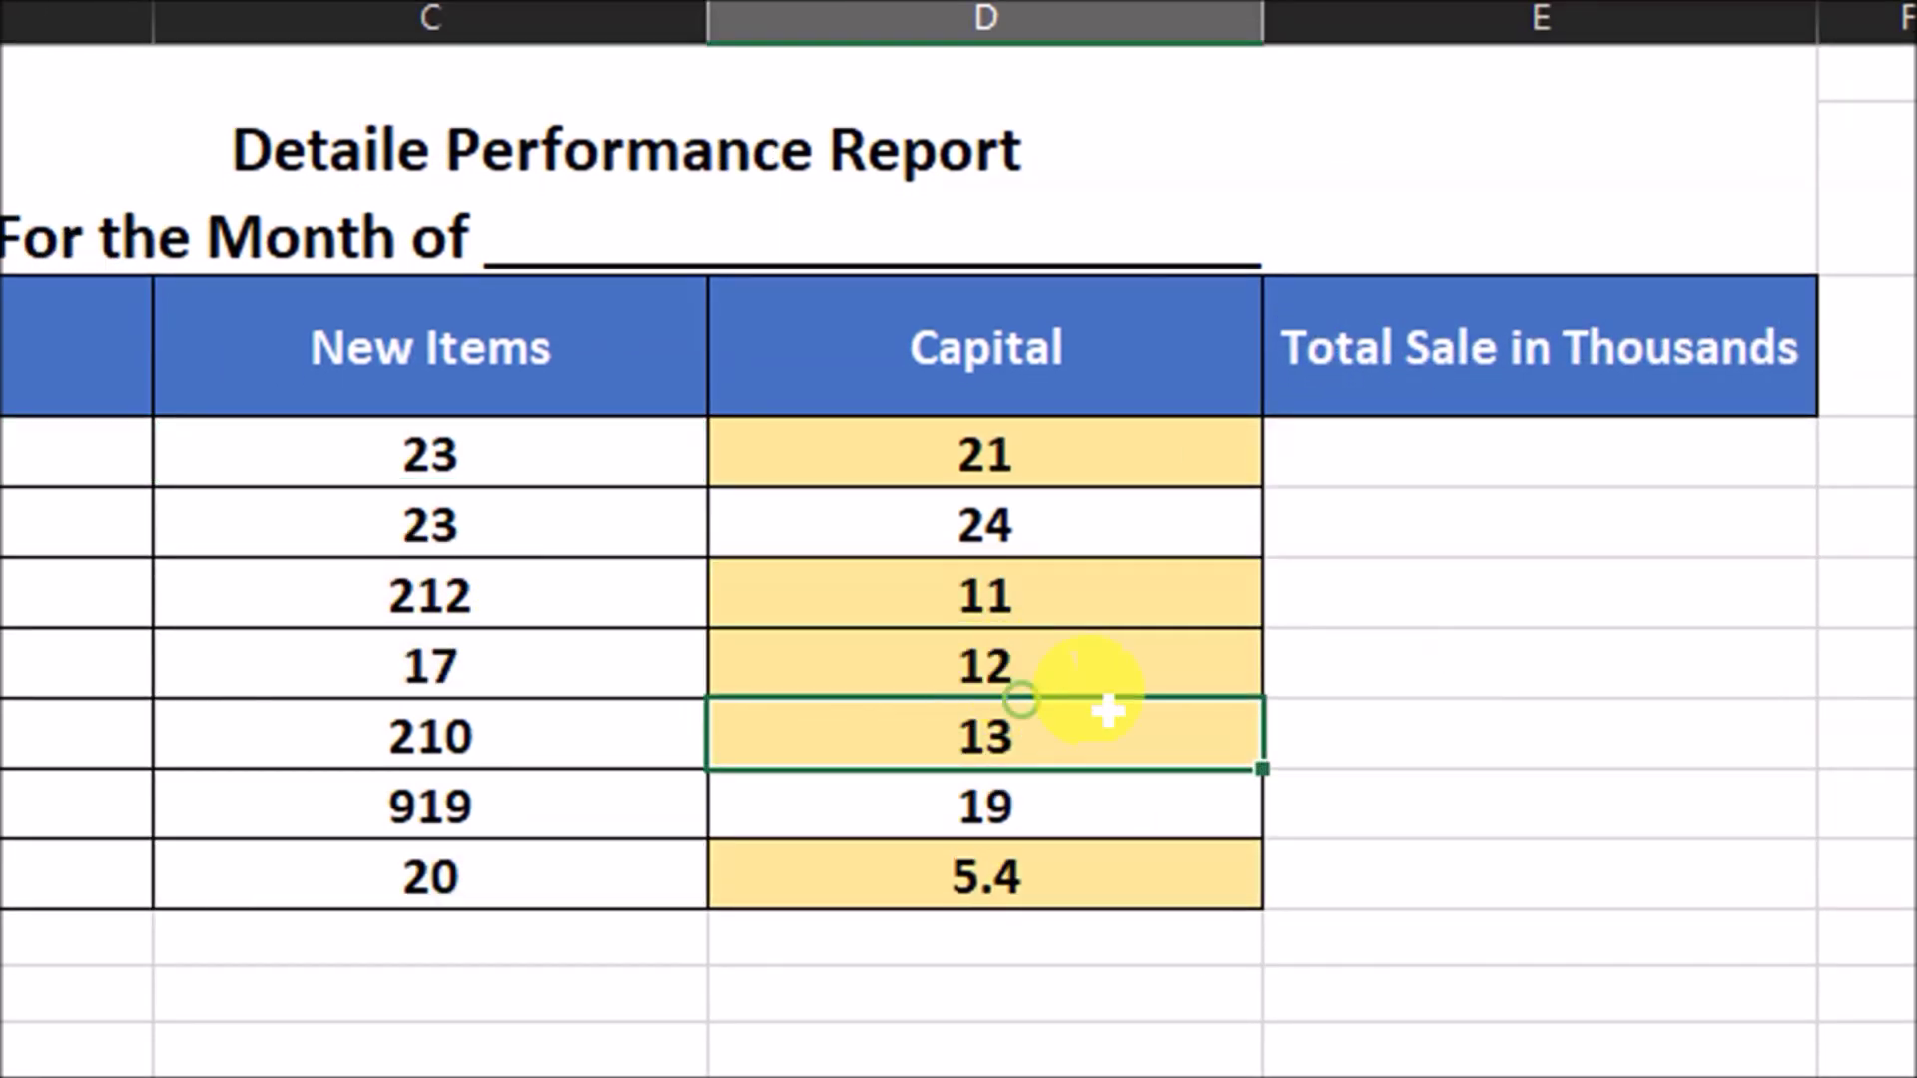
left_click_drag(321, 440, 839, 891)
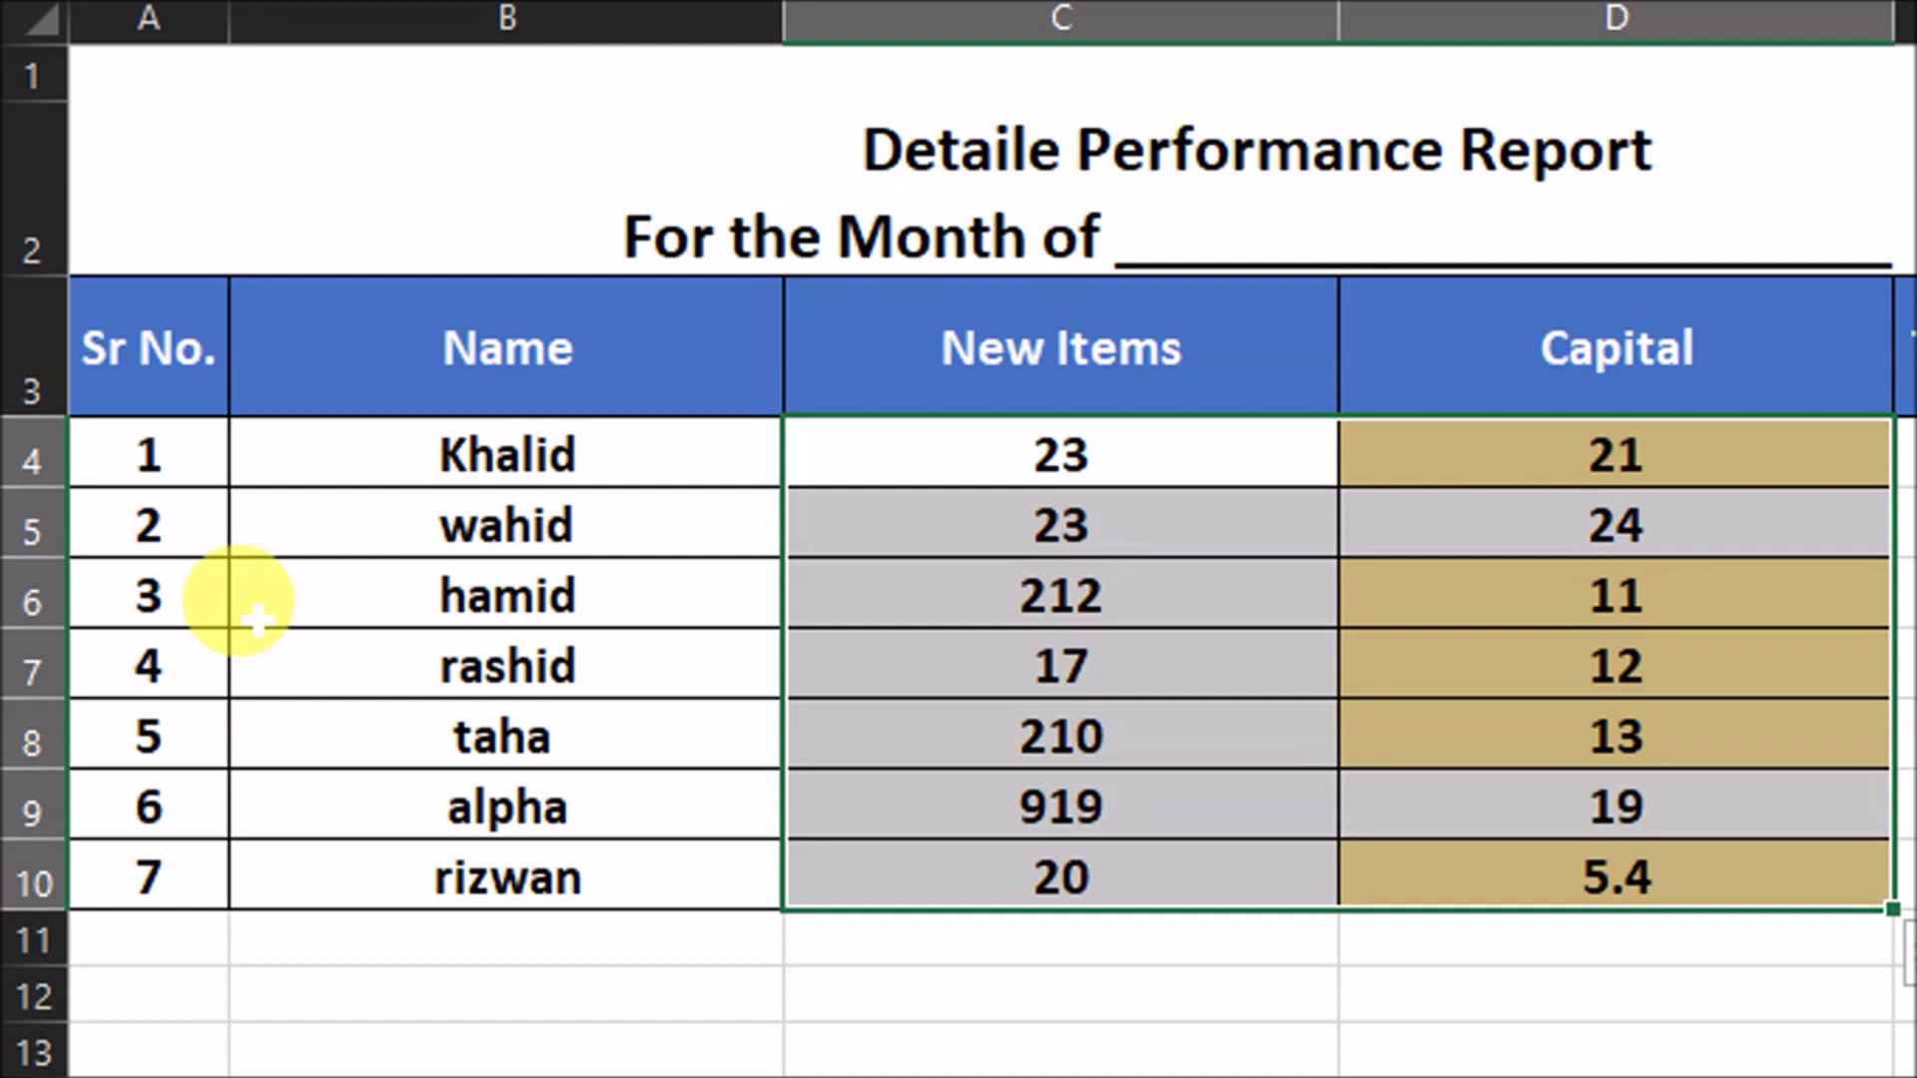
left_click(1238, 664)
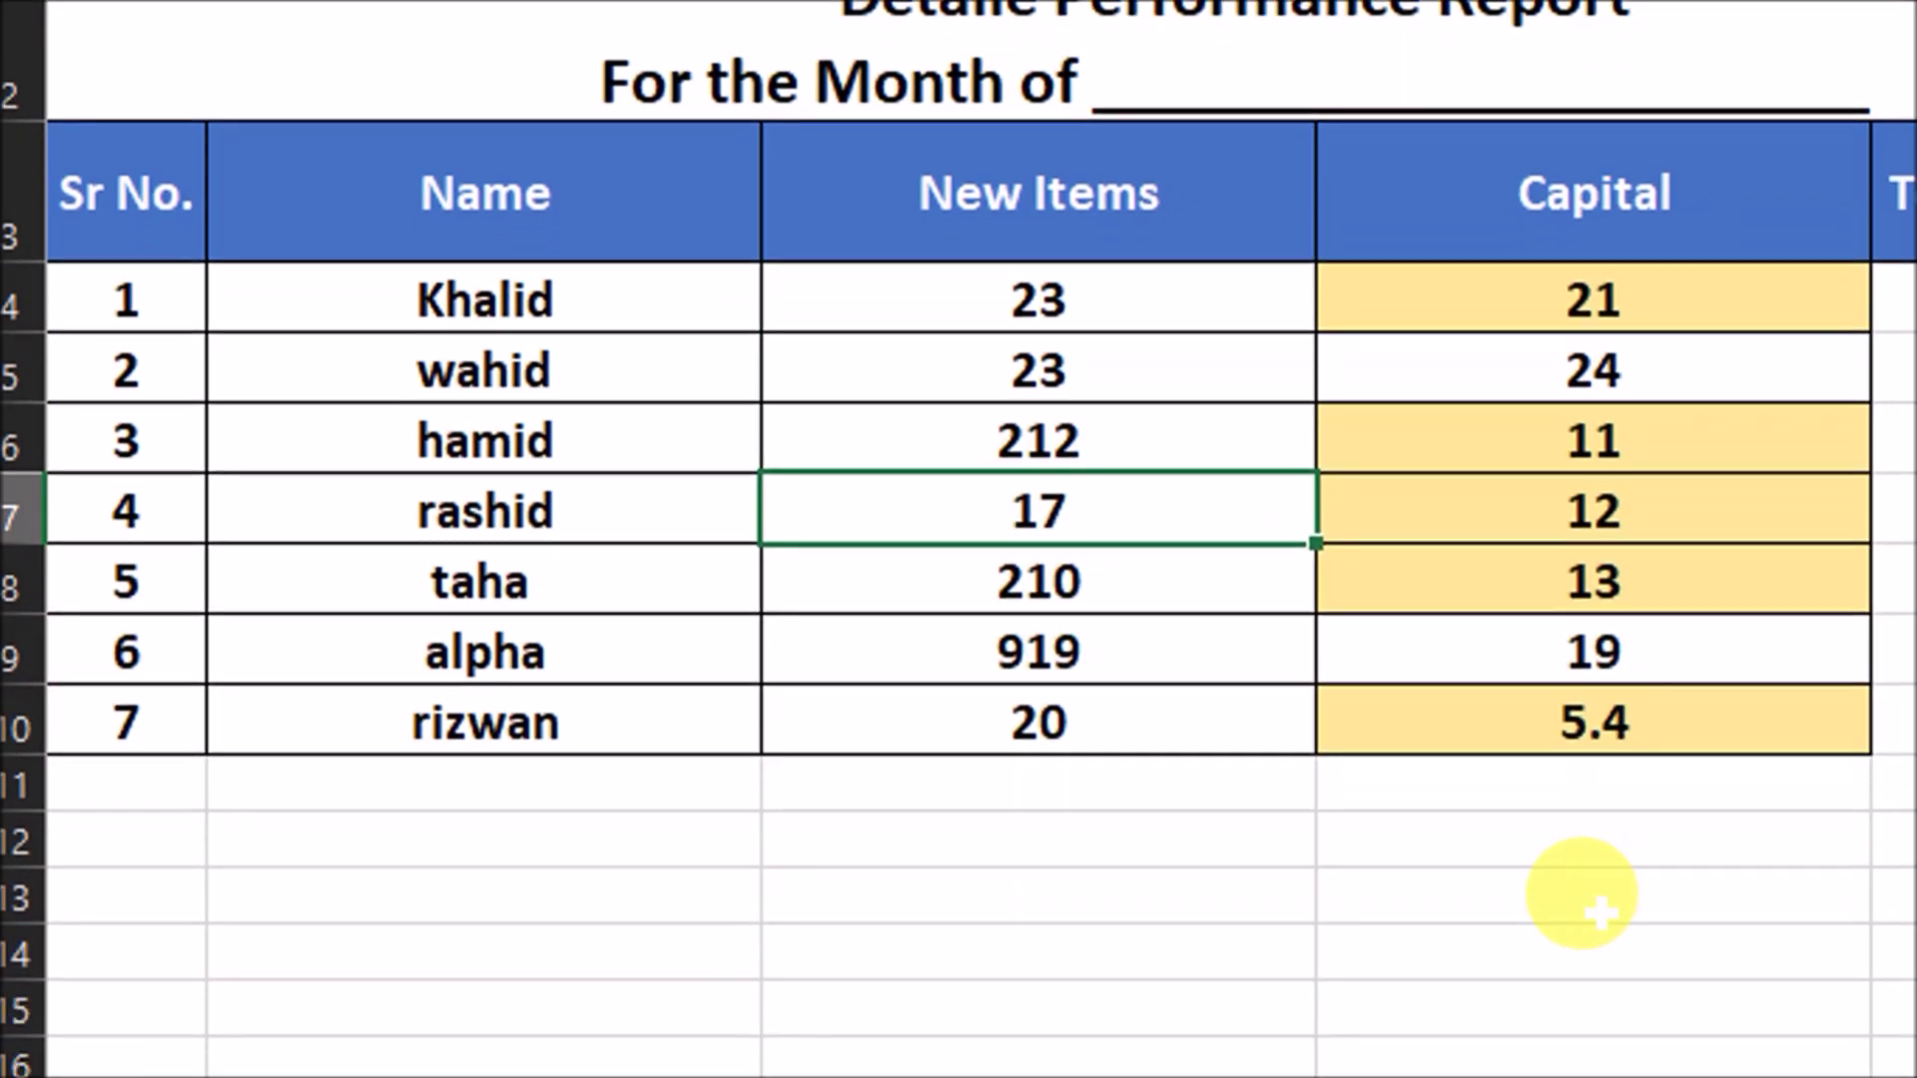